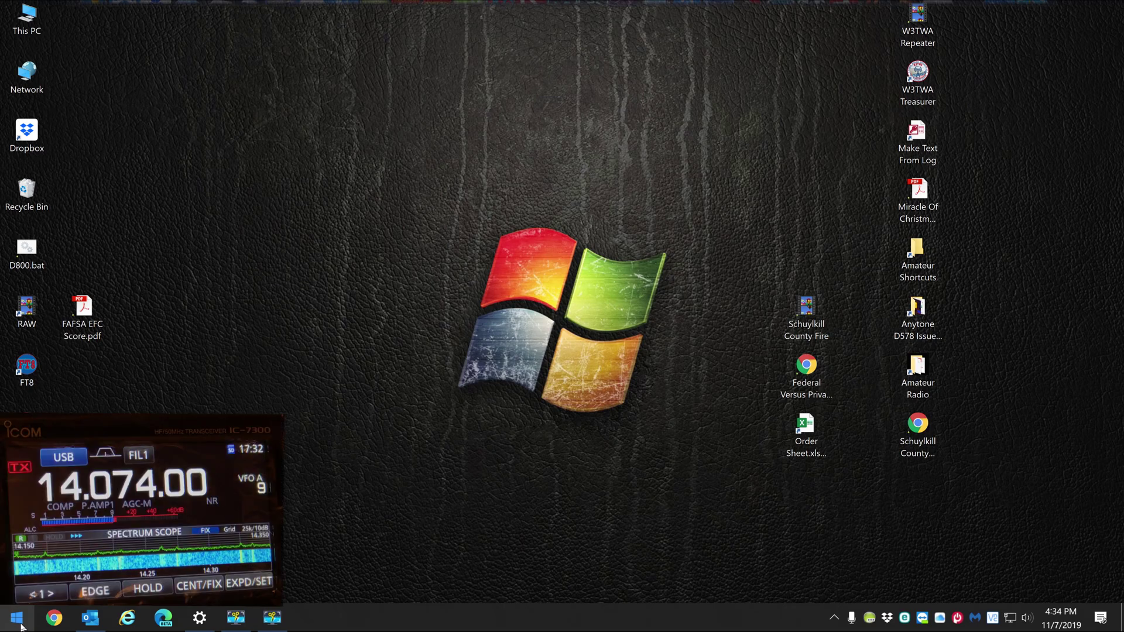
Launch Winlink Express from the Start menu and open a new Chrome browser window
{"action": "left_click", "coordinate": [18, 618]}
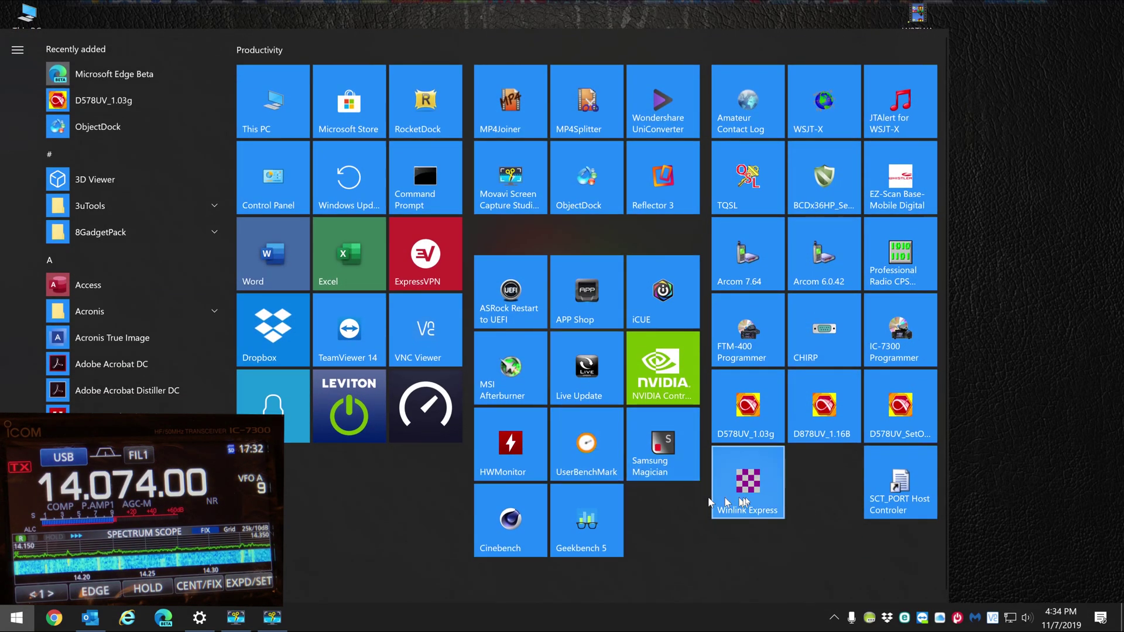
{"action": "left_click", "coordinate": [759, 501]}
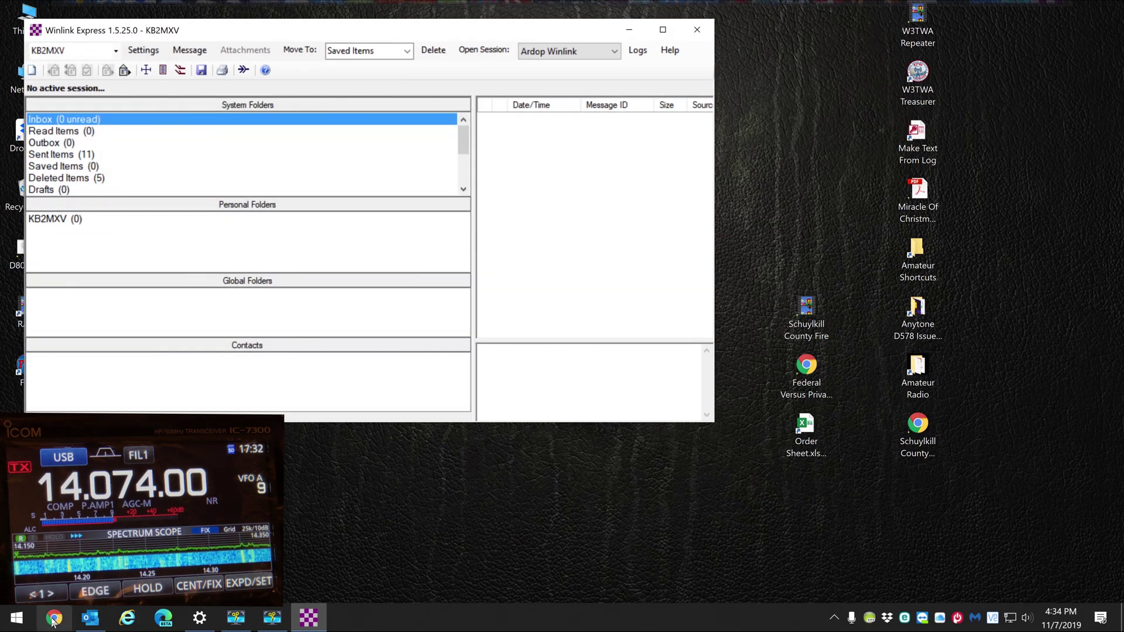
{"action": "left_click", "coordinate": [53, 618]}
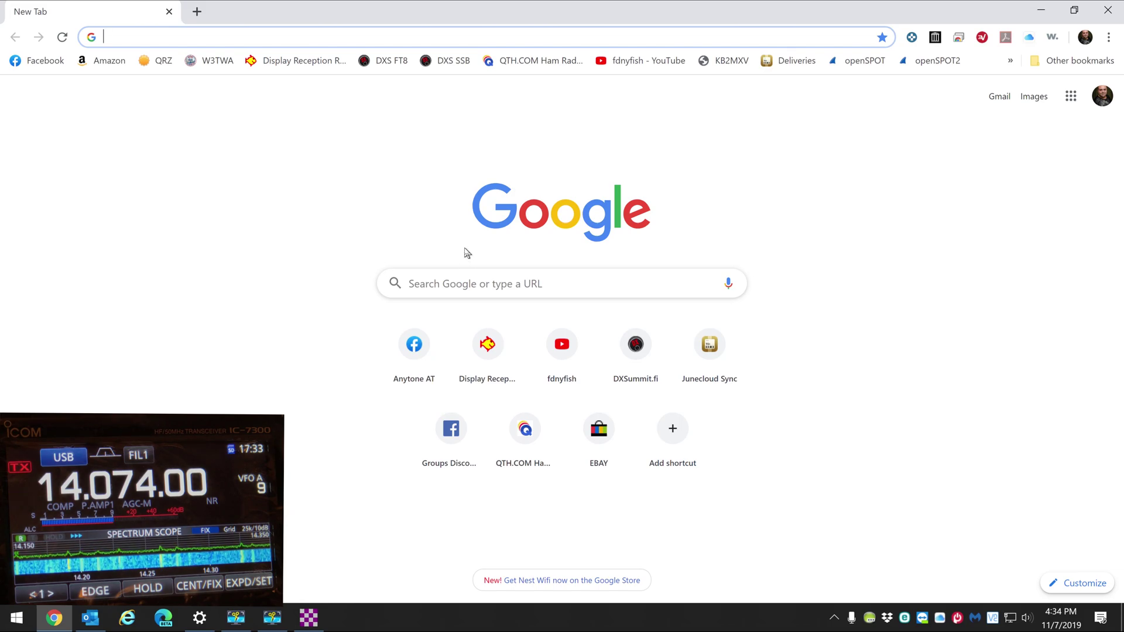
Visit winlink.org, reach the My Account sign-in page, then close Chrome
{"action": "type", "text": "winlin"}
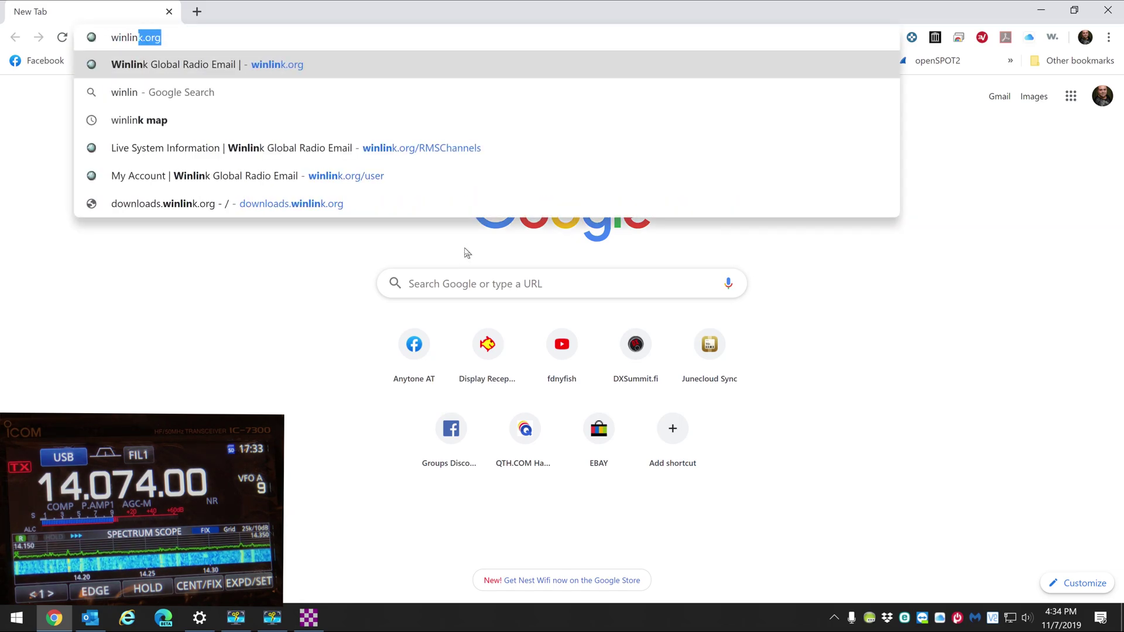
{"action": "type", "text": "k.or"}
{"action": "key", "text": "Return"}
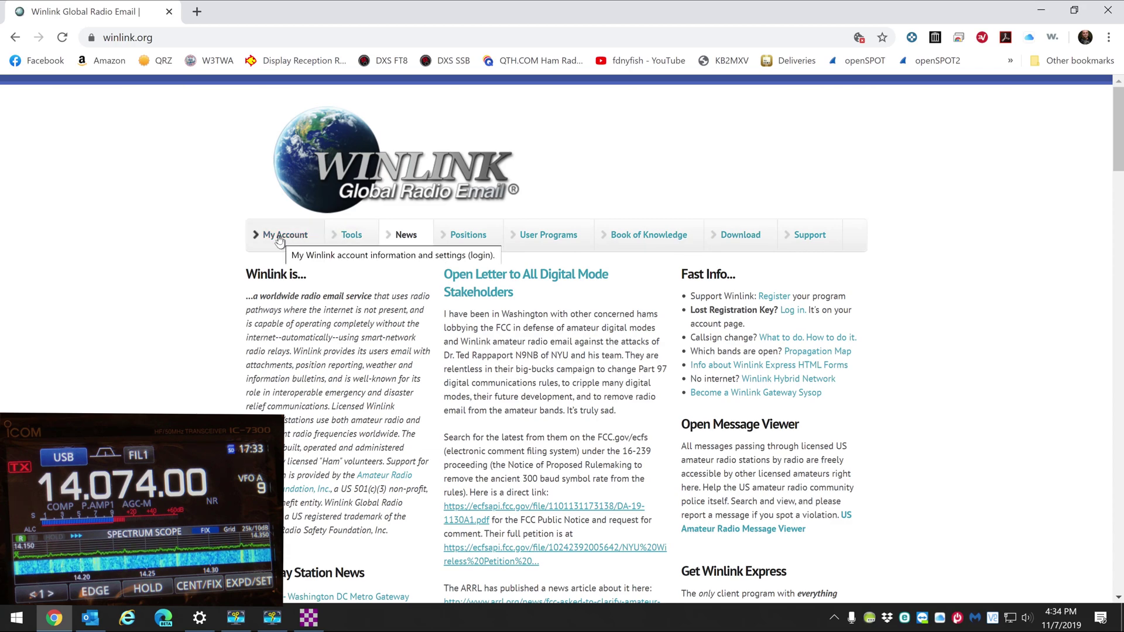
{"action": "left_click", "coordinate": [280, 241]}
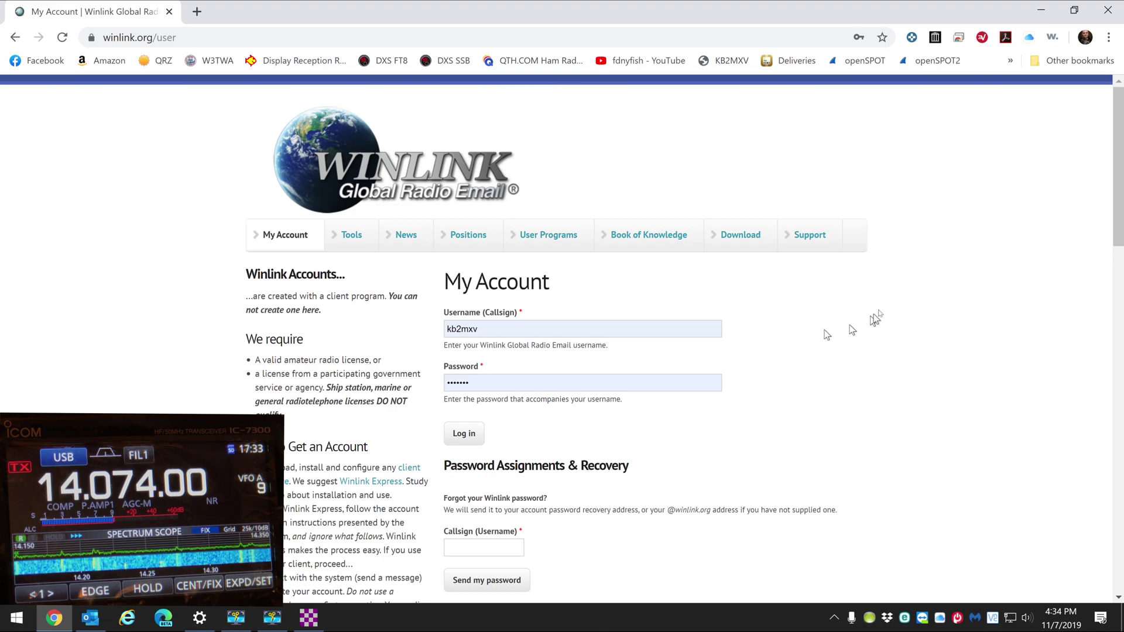
{"action": "left_click", "coordinate": [1108, 11]}
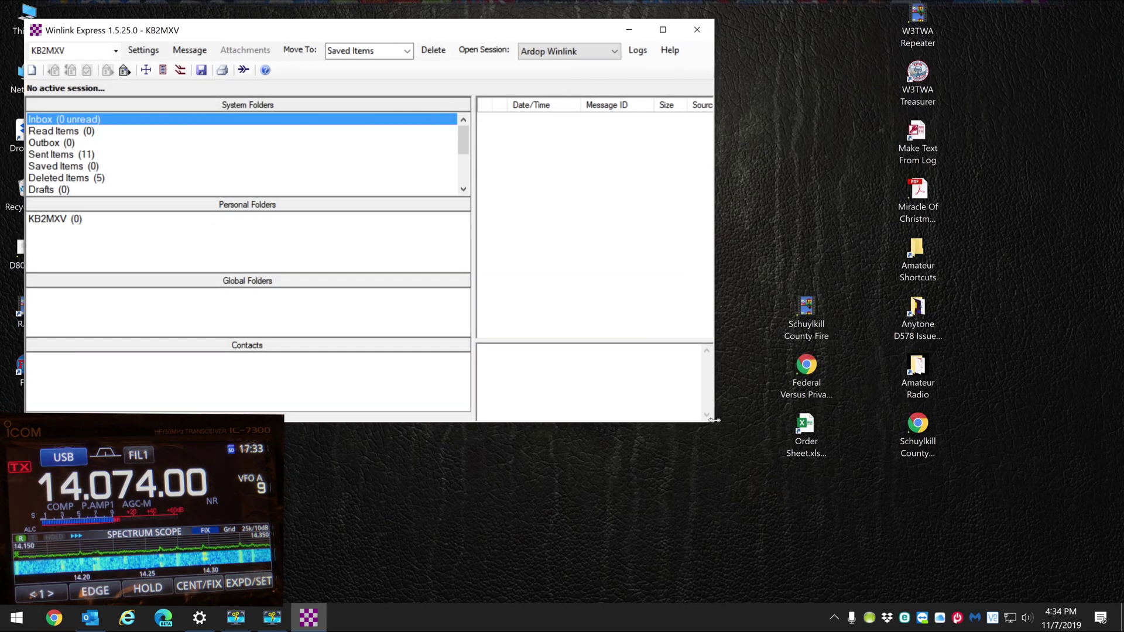
Enlarge the main window and widen the message list to reveal the Recipient and Subject columns
{"action": "left_click_drag", "start_coordinate": [716, 424], "coordinate": [910, 524]}
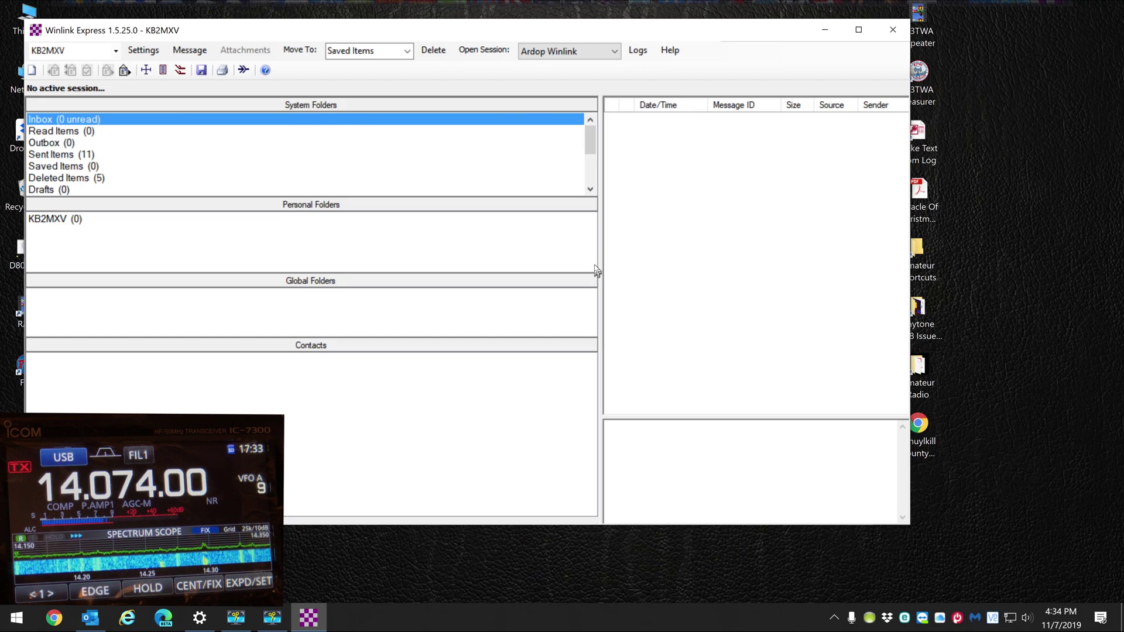
{"action": "left_click_drag", "start_coordinate": [600, 257], "coordinate": [462, 275]}
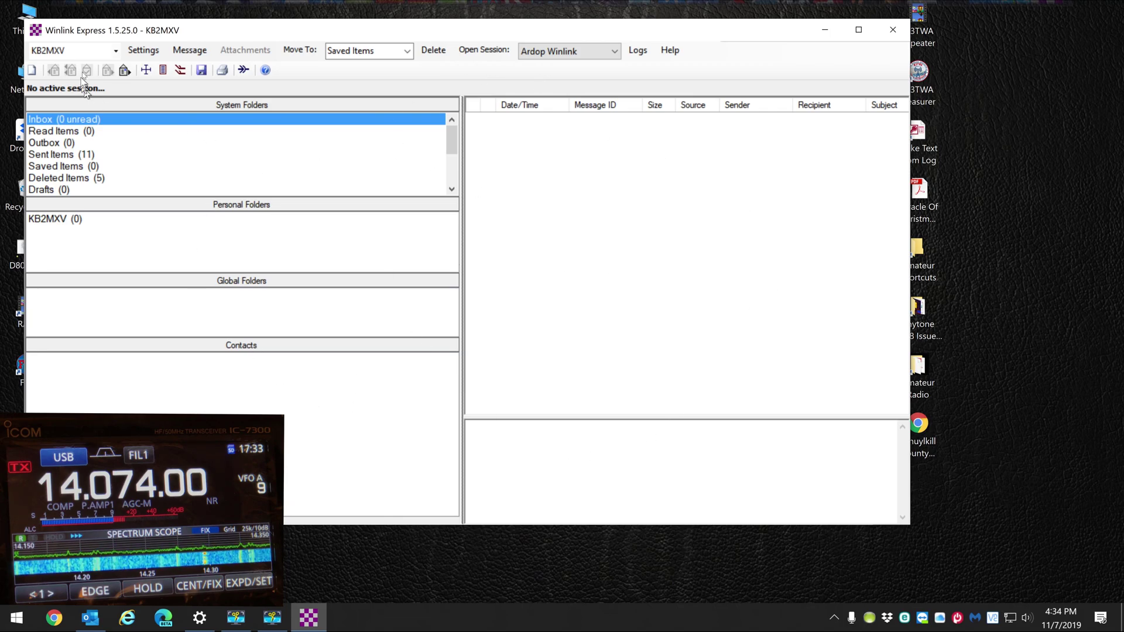
{"action": "left_click", "coordinate": [141, 53]}
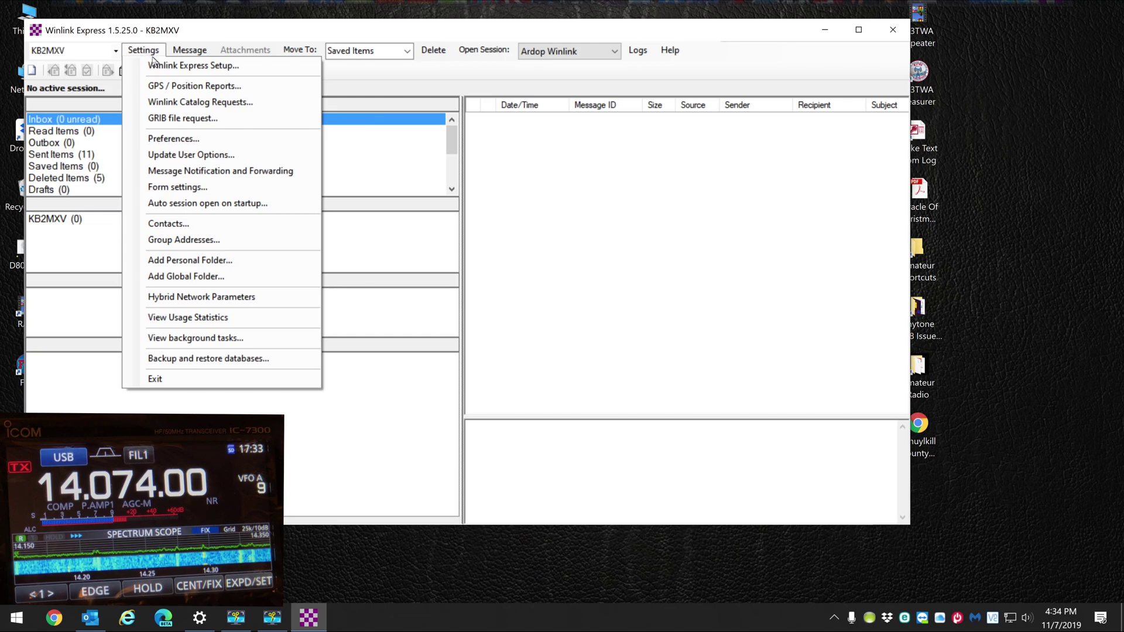
{"action": "left_click", "coordinate": [161, 68]}
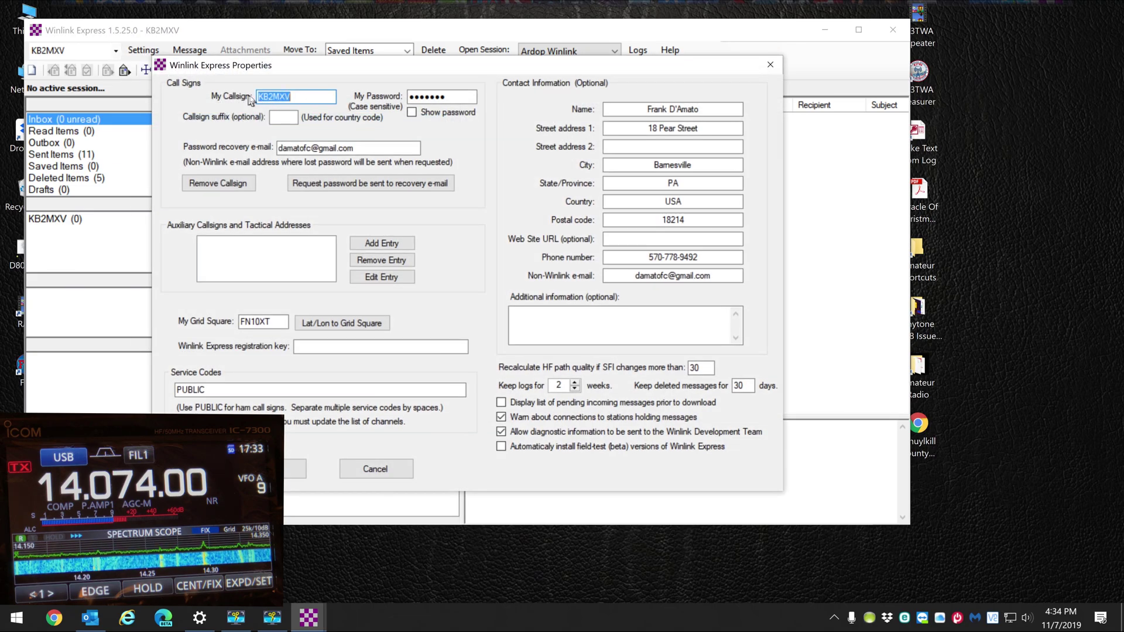
{"action": "double_click", "coordinate": [445, 97]}
{"action": "left_click", "coordinate": [450, 98]}
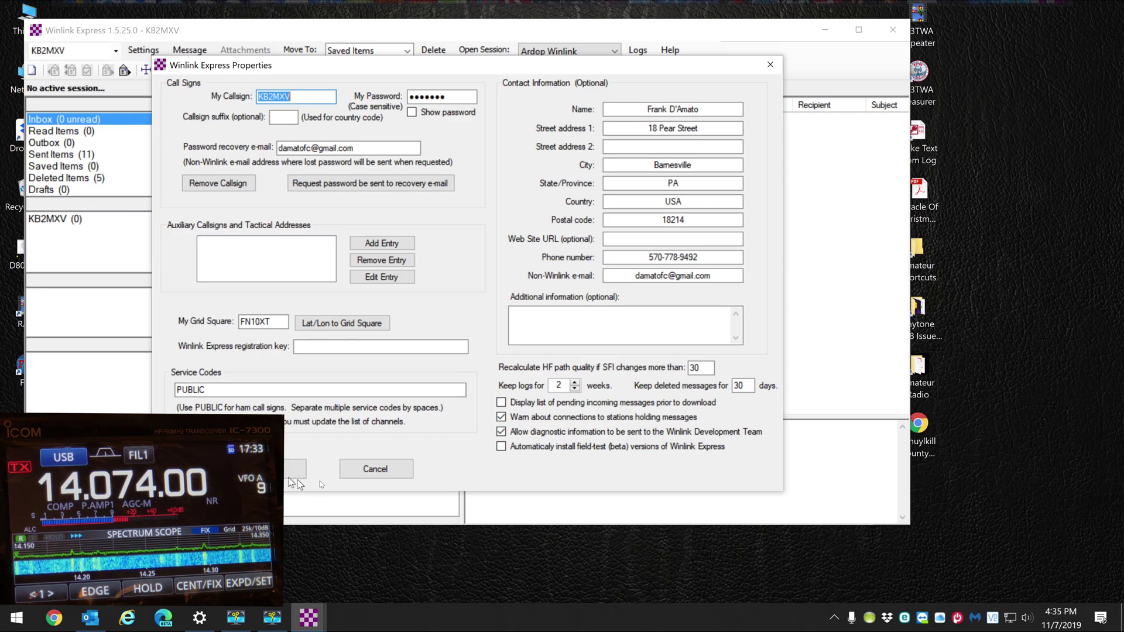
{"action": "left_click", "coordinate": [378, 471]}
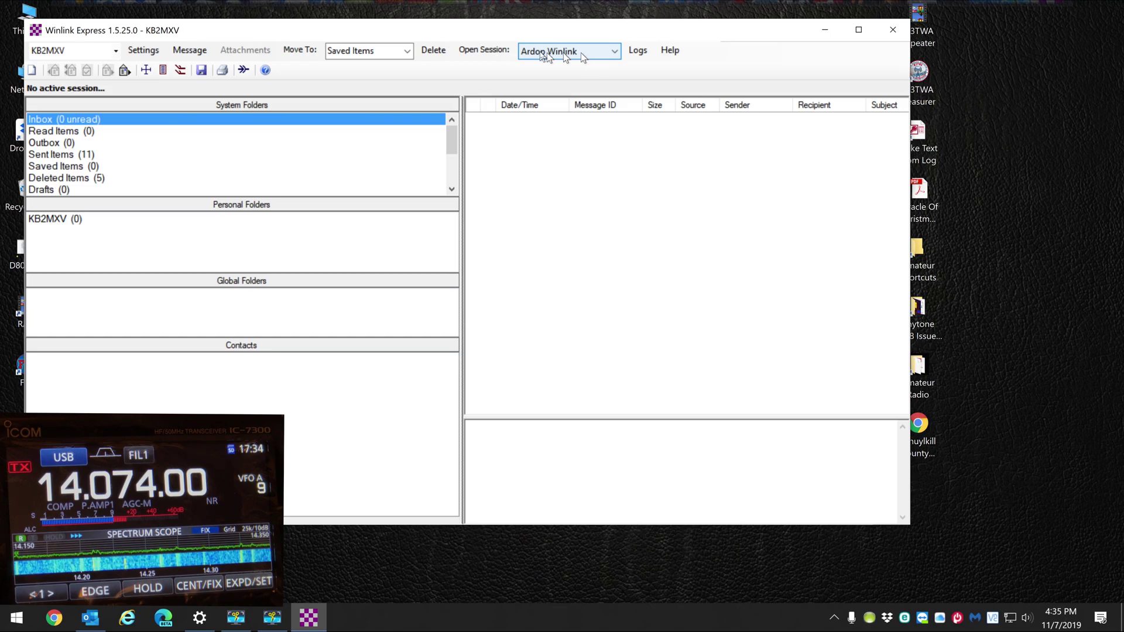
Keep Ardop Winlink as the session type and open its session window
{"action": "left_click", "coordinate": [615, 51]}
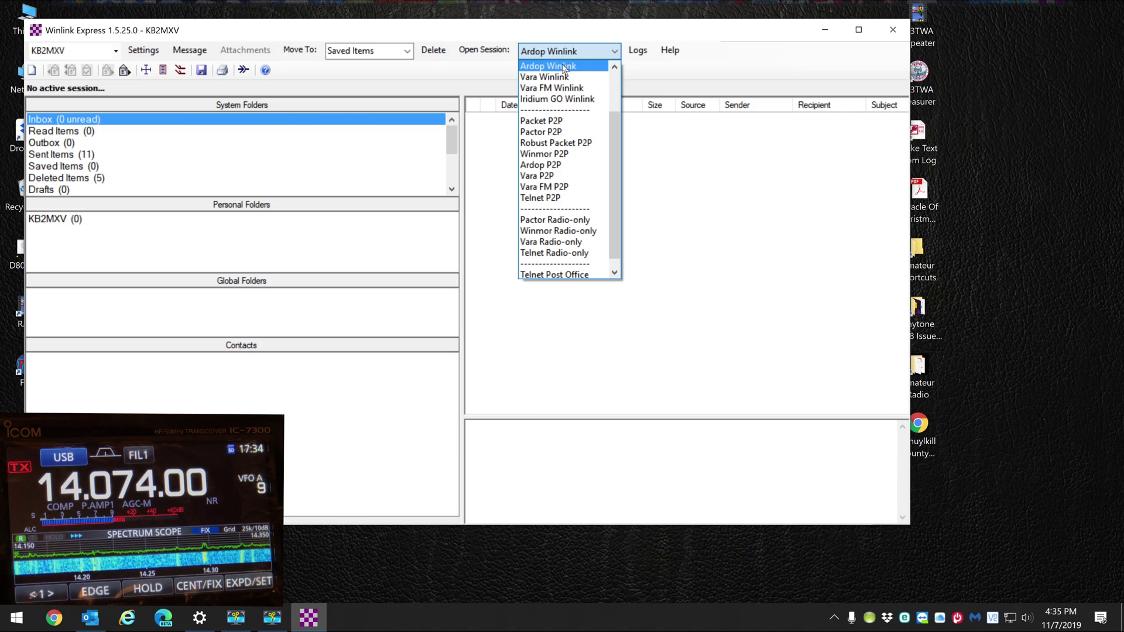
{"action": "left_click", "coordinate": [565, 66]}
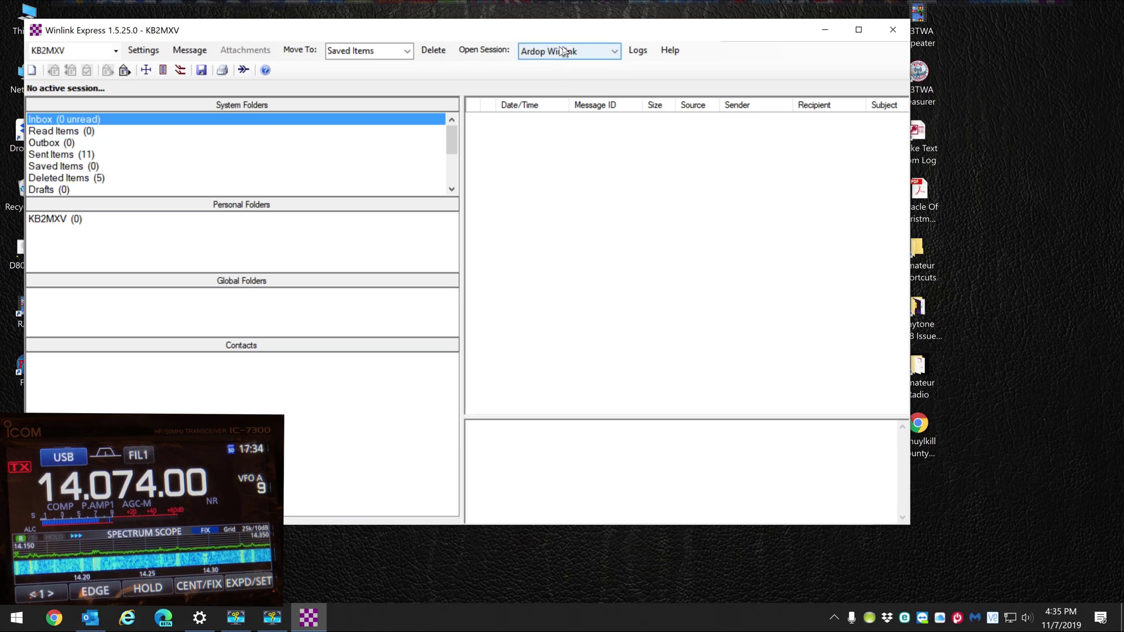
{"action": "left_click", "coordinate": [469, 53]}
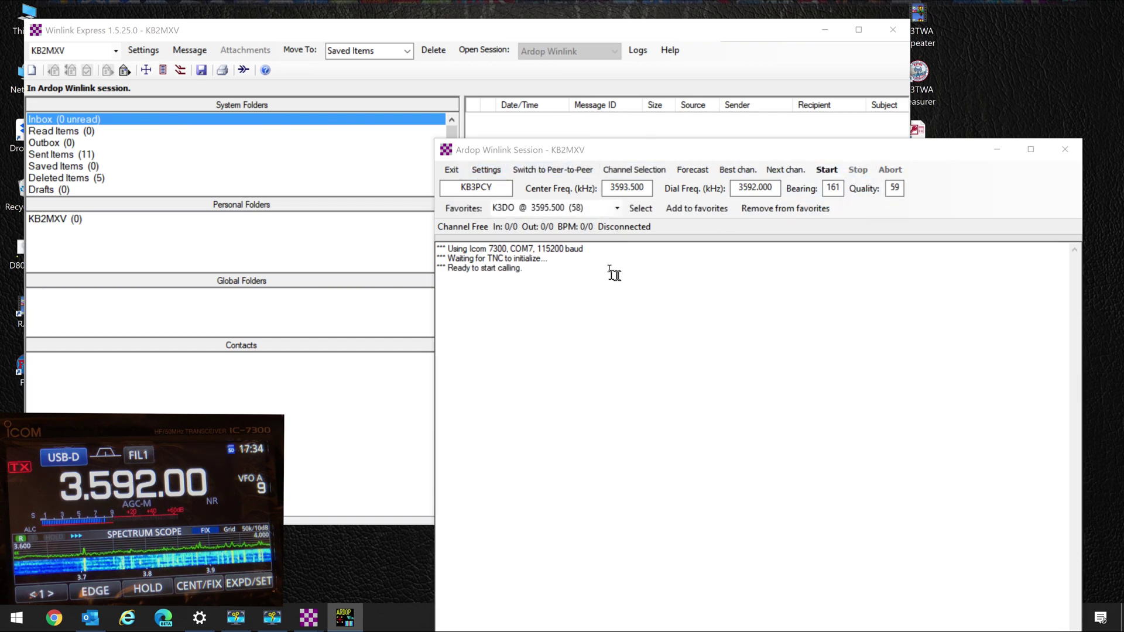
Review the Ardop radio setup with the Icom 7300 on COM7 at 115200 baud, then close it
{"action": "left_click", "coordinate": [492, 170]}
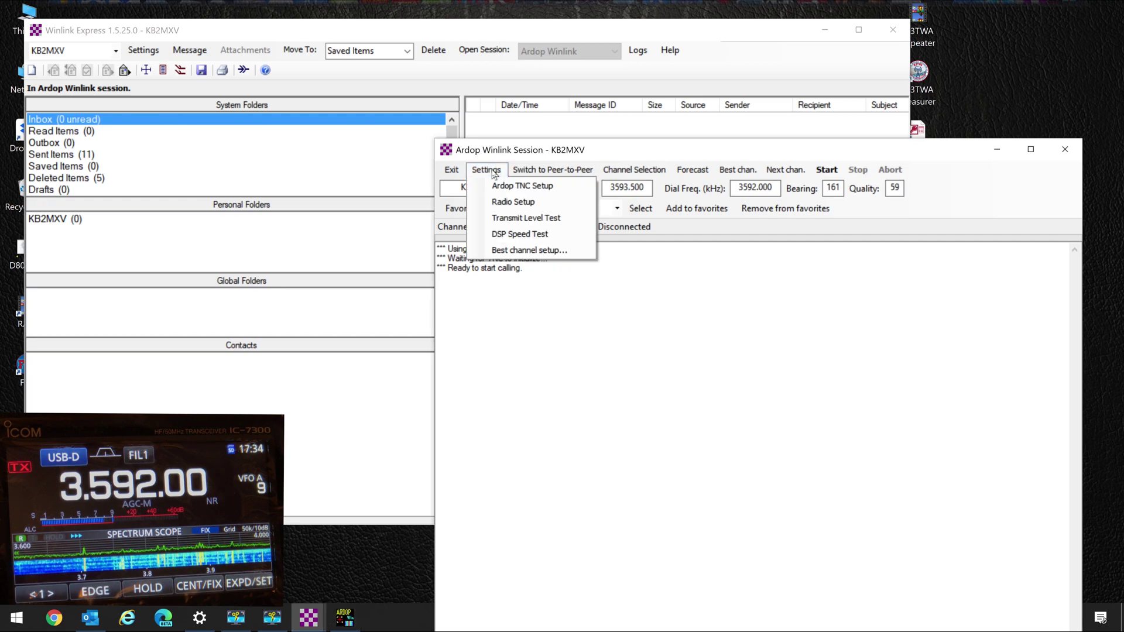
{"action": "left_click", "coordinate": [503, 203]}
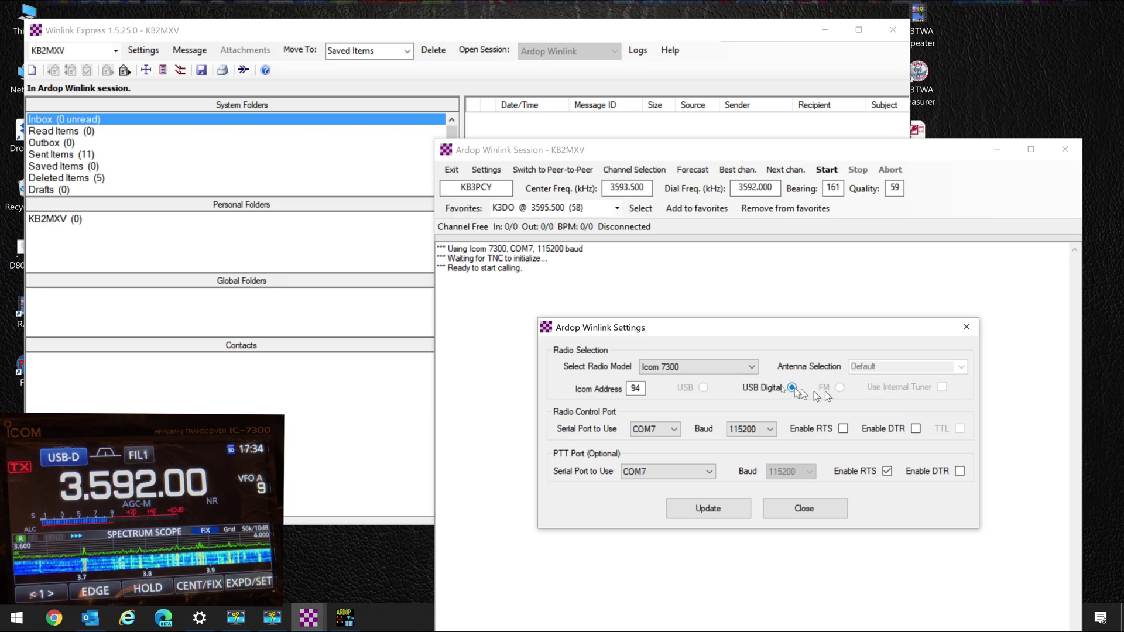
{"action": "left_click", "coordinate": [752, 368]}
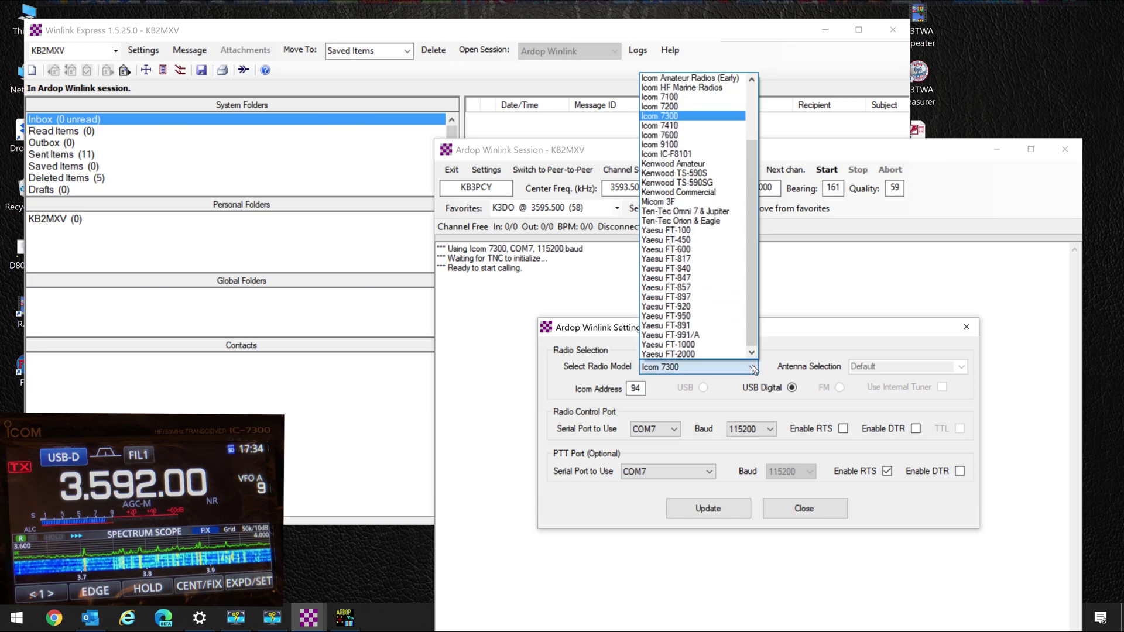
{"action": "left_click", "coordinate": [876, 326]}
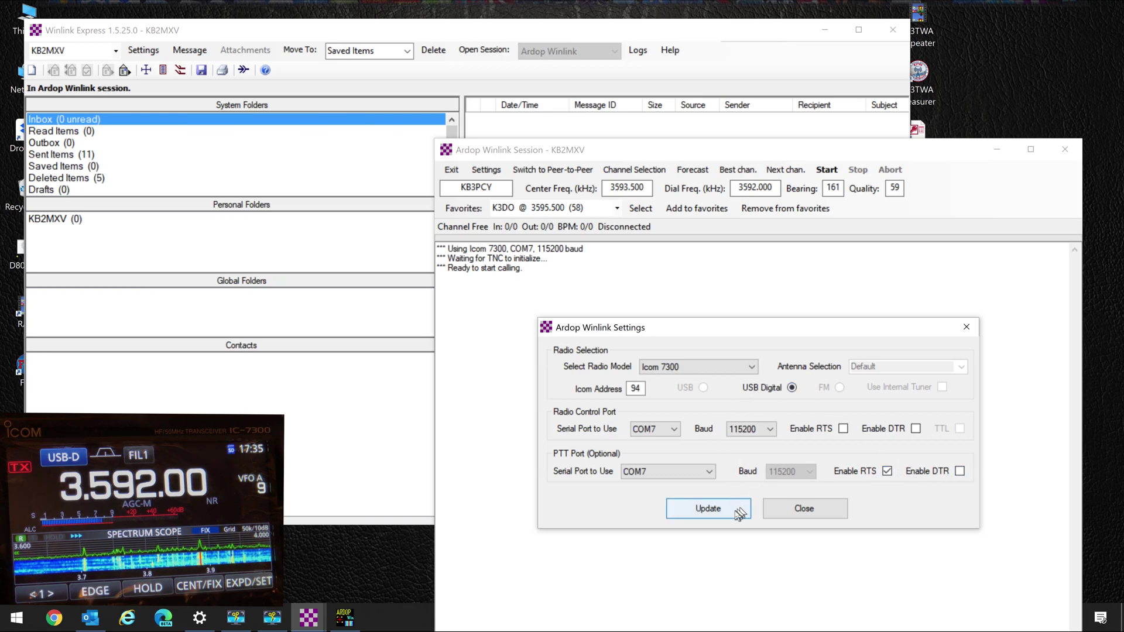
{"action": "left_click", "coordinate": [805, 510]}
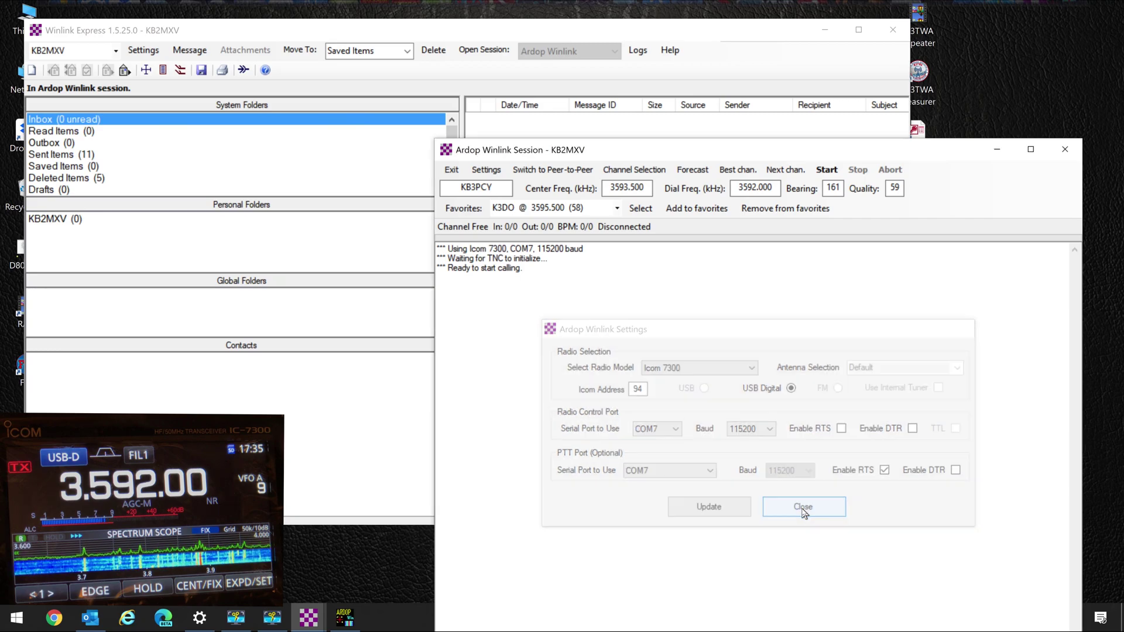
View the Ardop TNC audio and port settings, cancel without changes, and close the session window
{"action": "left_click", "coordinate": [484, 171]}
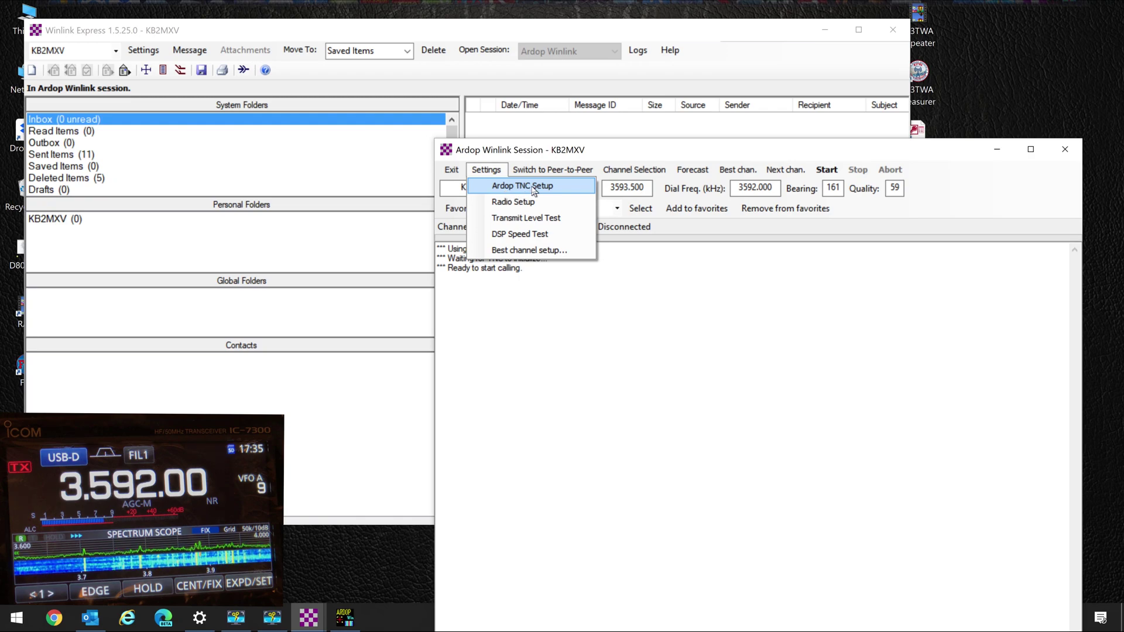
{"action": "left_click", "coordinate": [534, 187]}
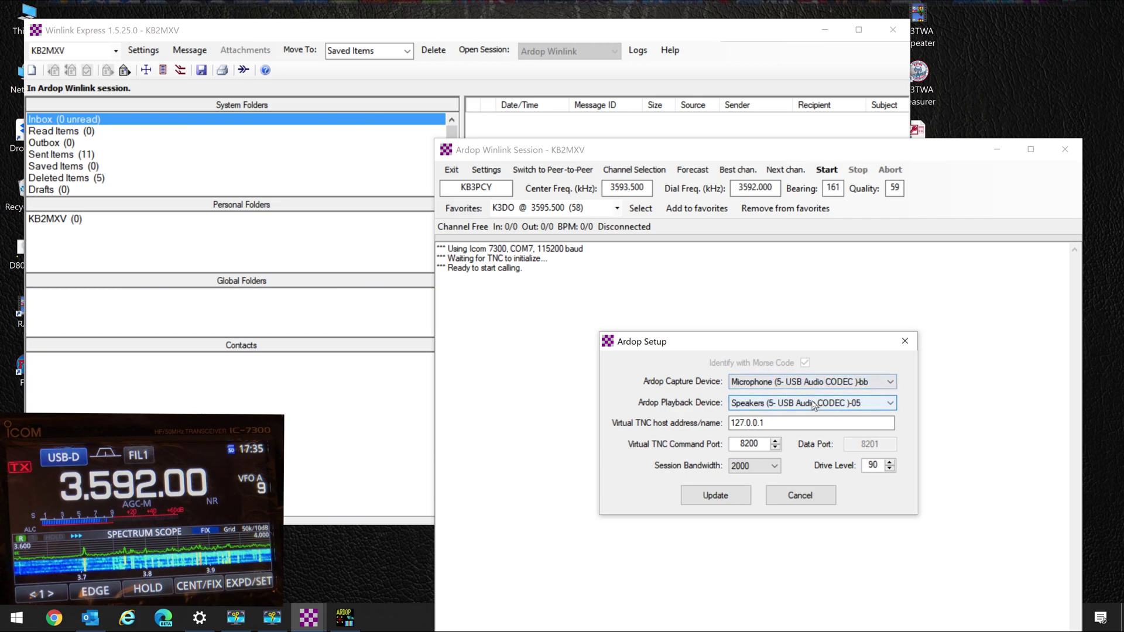
{"action": "left_click", "coordinate": [800, 495]}
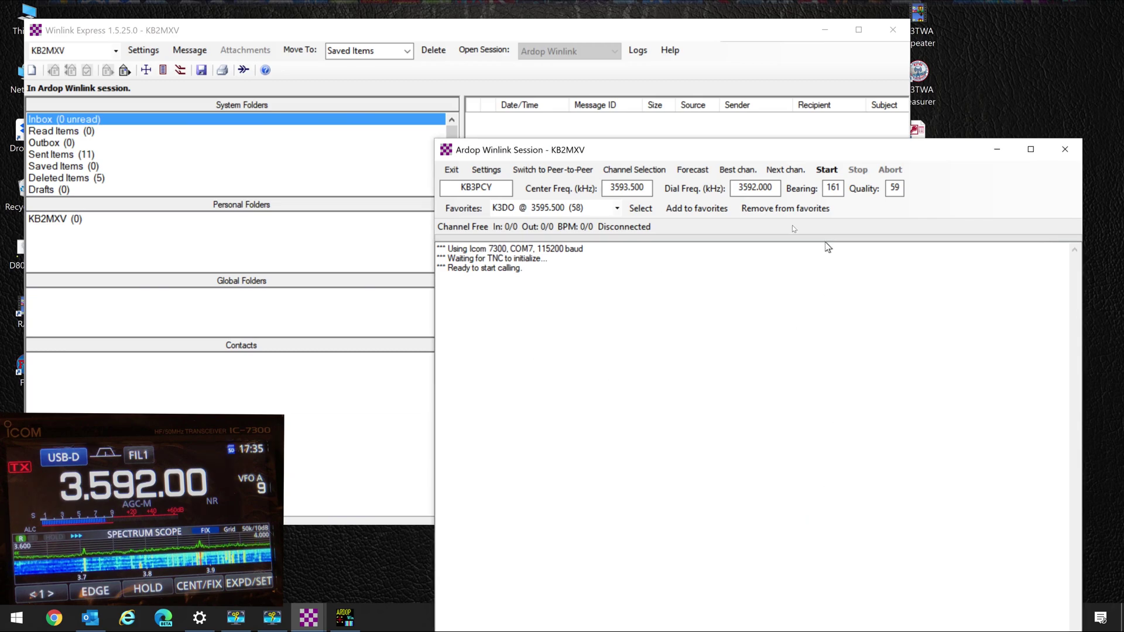
{"action": "left_click", "coordinate": [1064, 150]}
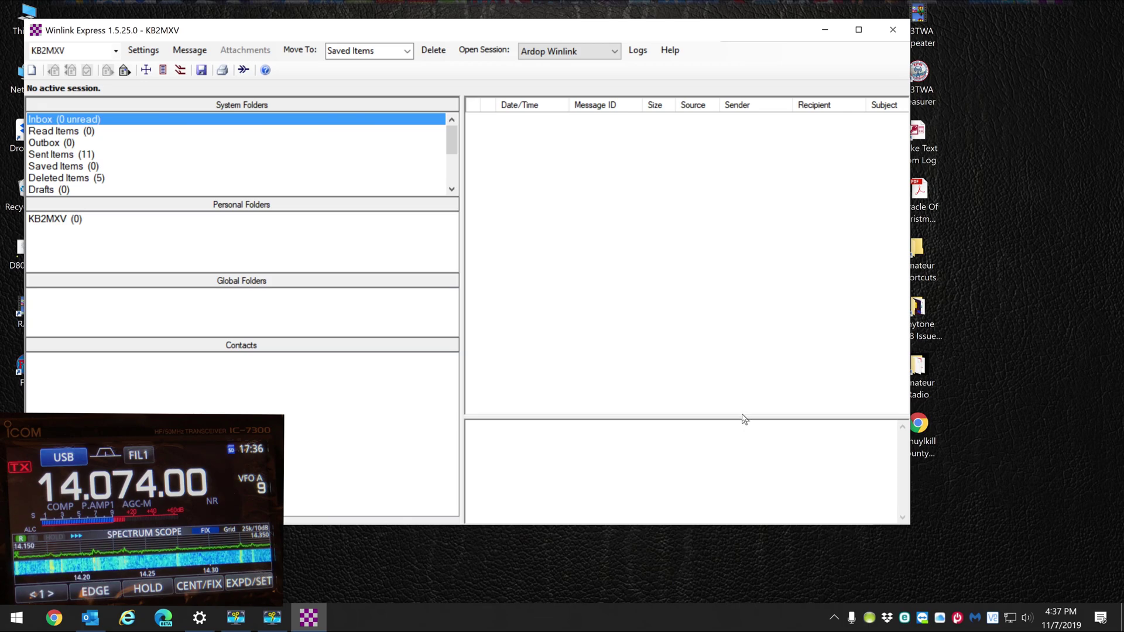
Drag the message list splitter upward to make the preview pane taller
{"action": "left_click_drag", "start_coordinate": [744, 418], "coordinate": [745, 310]}
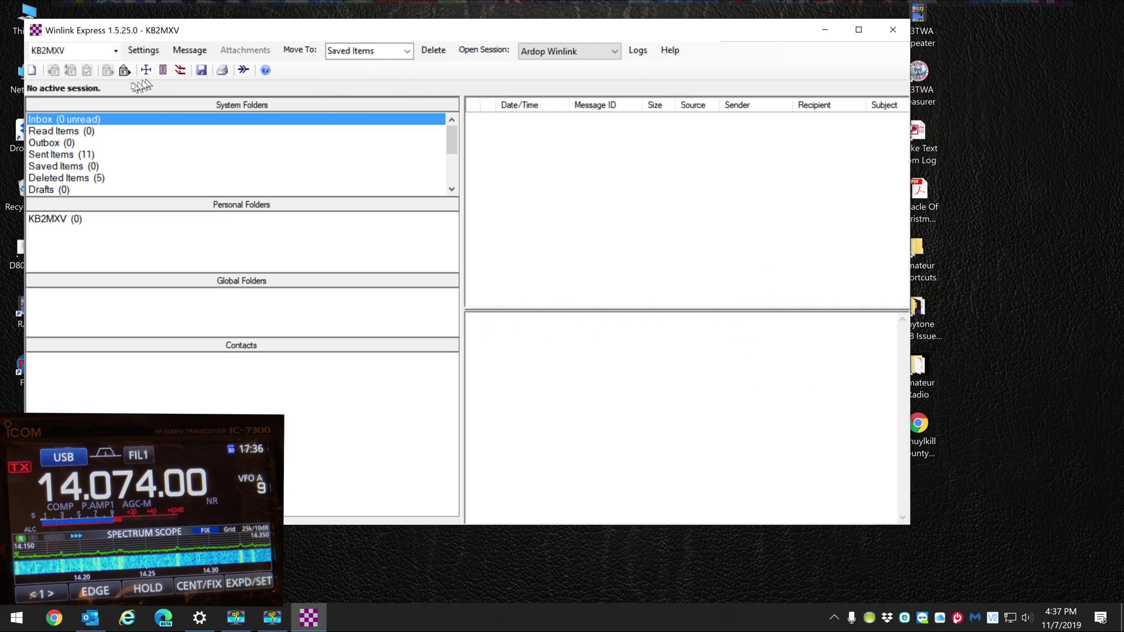
Write a new message to the recipient's e-mail, subject 'Winlink demo for youtube video', with a test body, and post it
{"action": "left_click", "coordinate": [190, 51]}
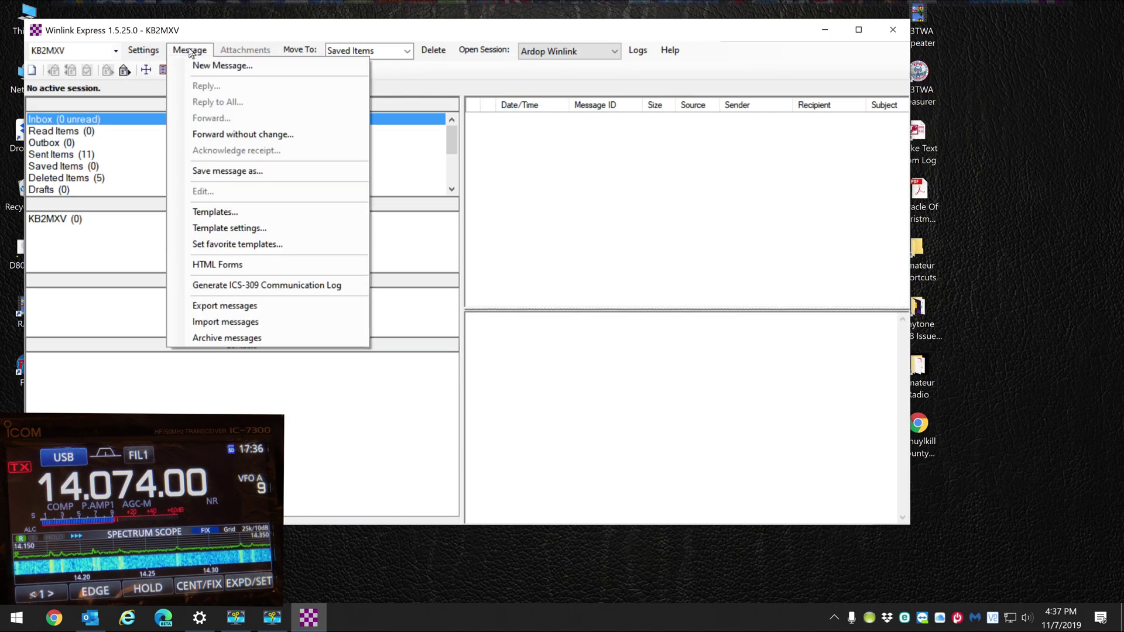
{"action": "left_click", "coordinate": [246, 66]}
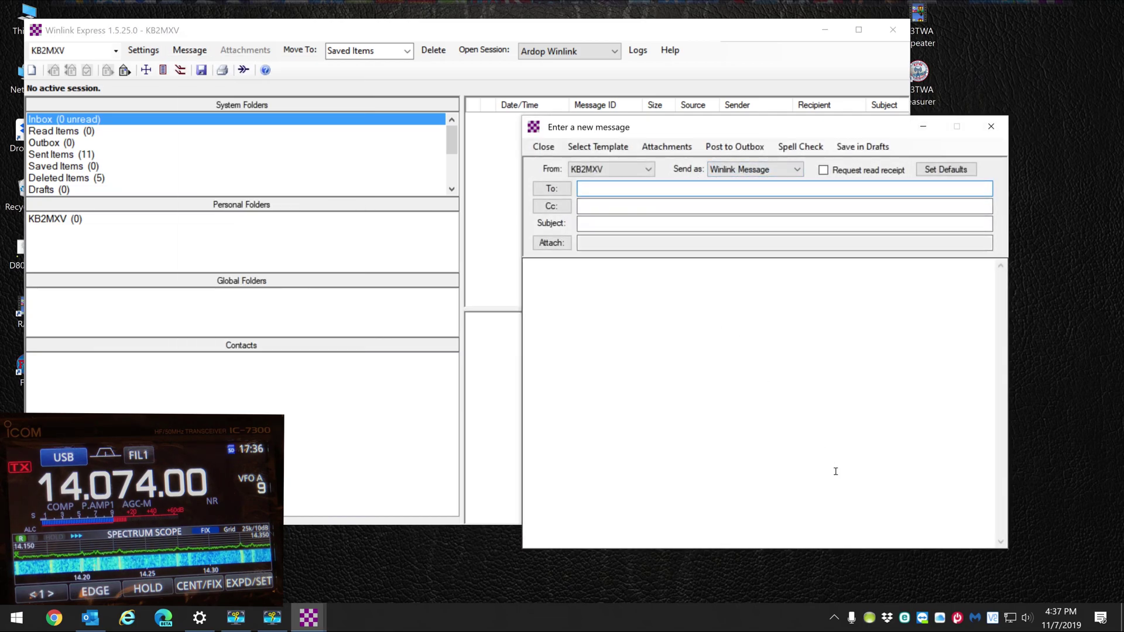
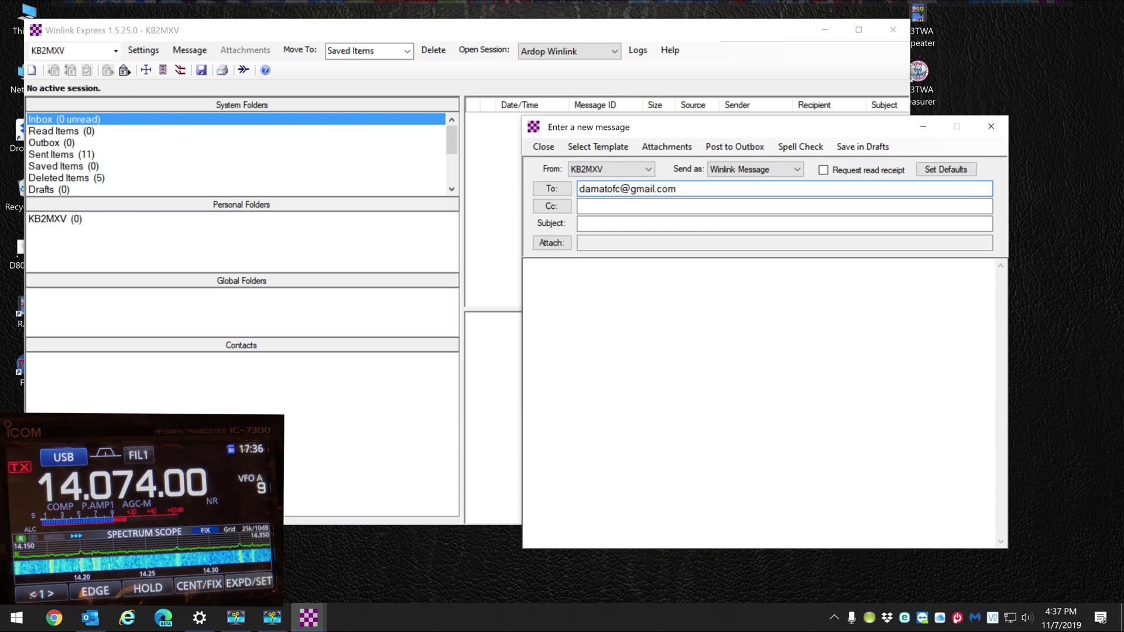
{"action": "left_click", "coordinate": [595, 224]}
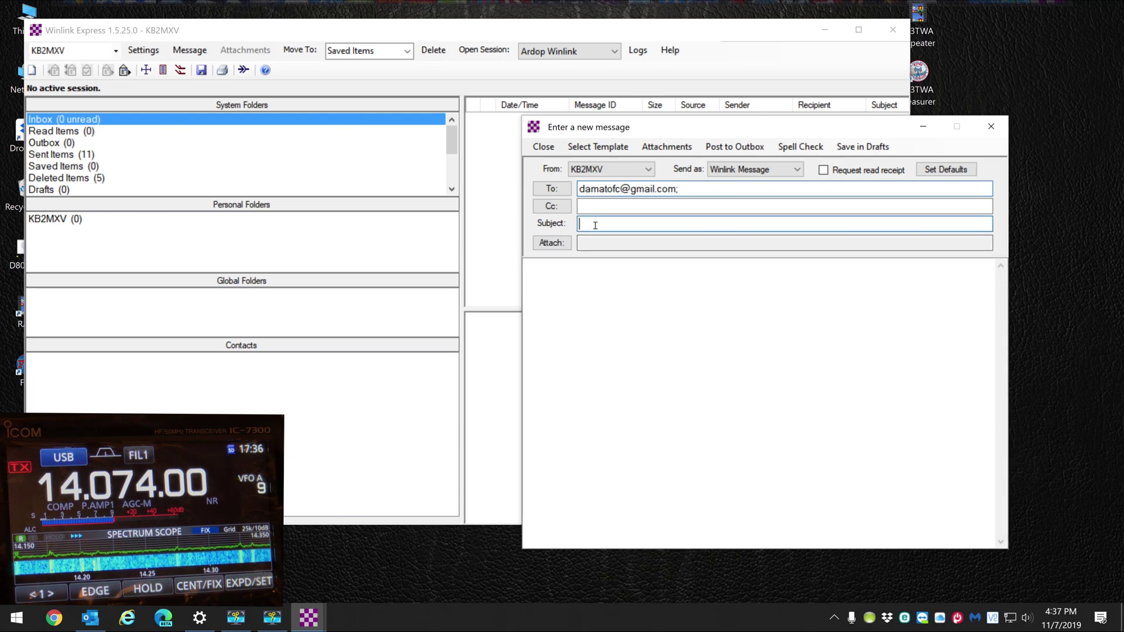
{"action": "type", "text": "W"}
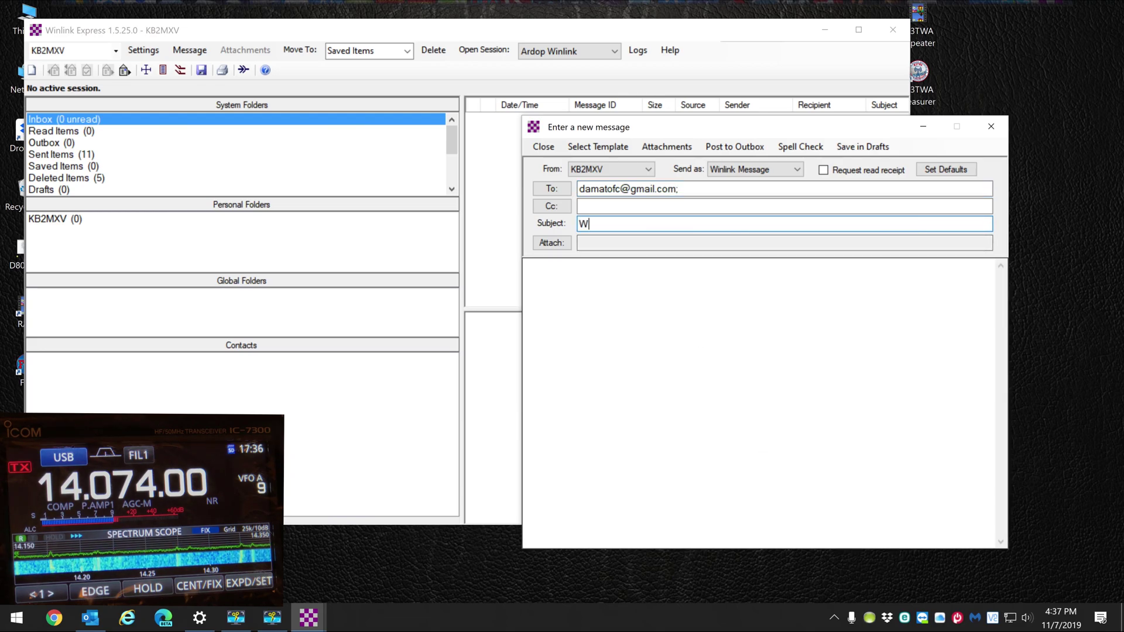
{"action": "type", "text": "inlink"}
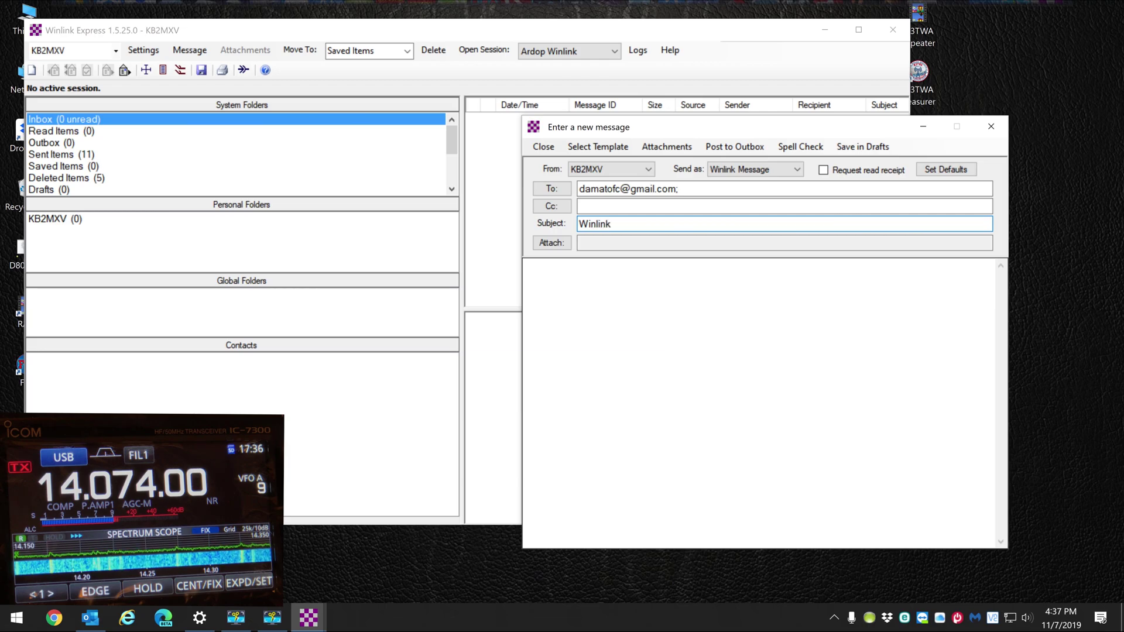
{"action": "type", "text": " demo for"}
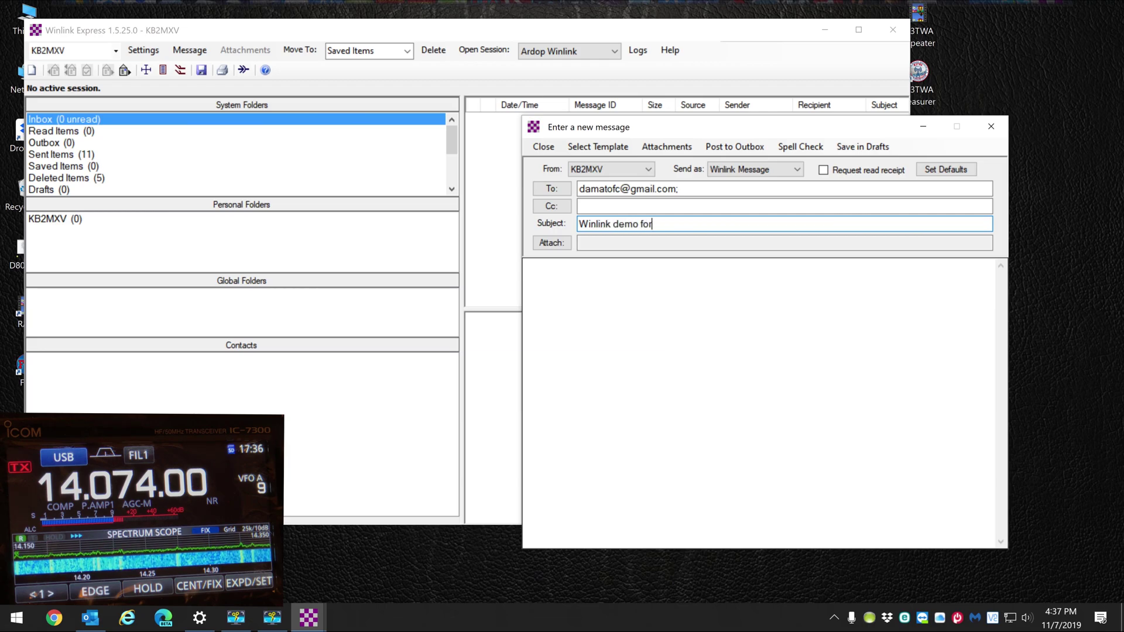
{"action": "type", "text": " youtub"}
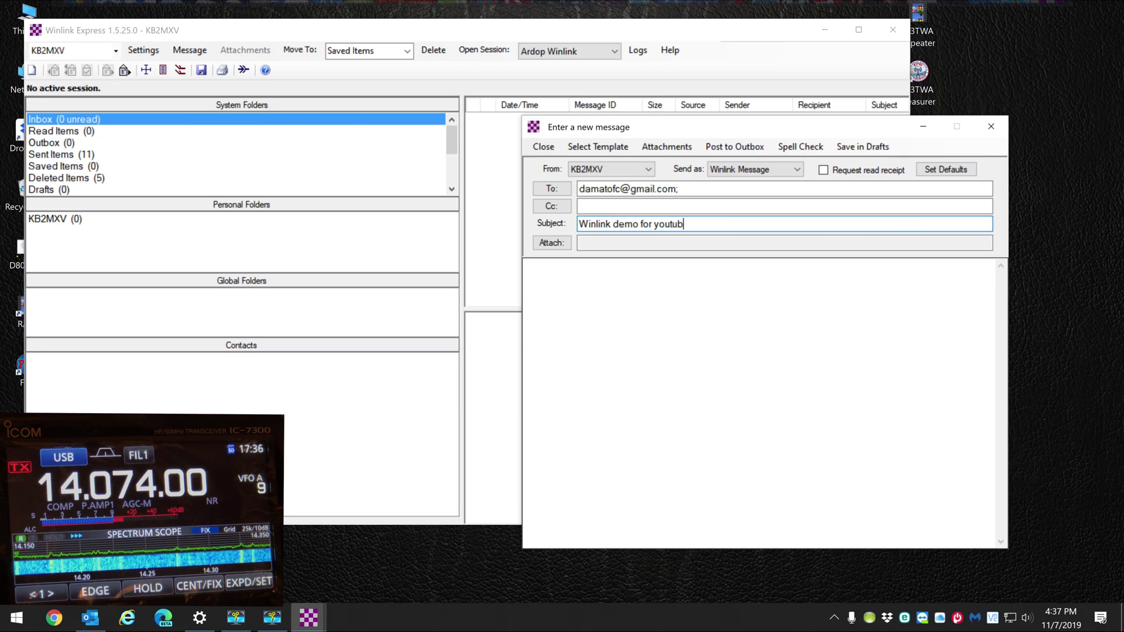
{"action": "type", "text": "e video"}
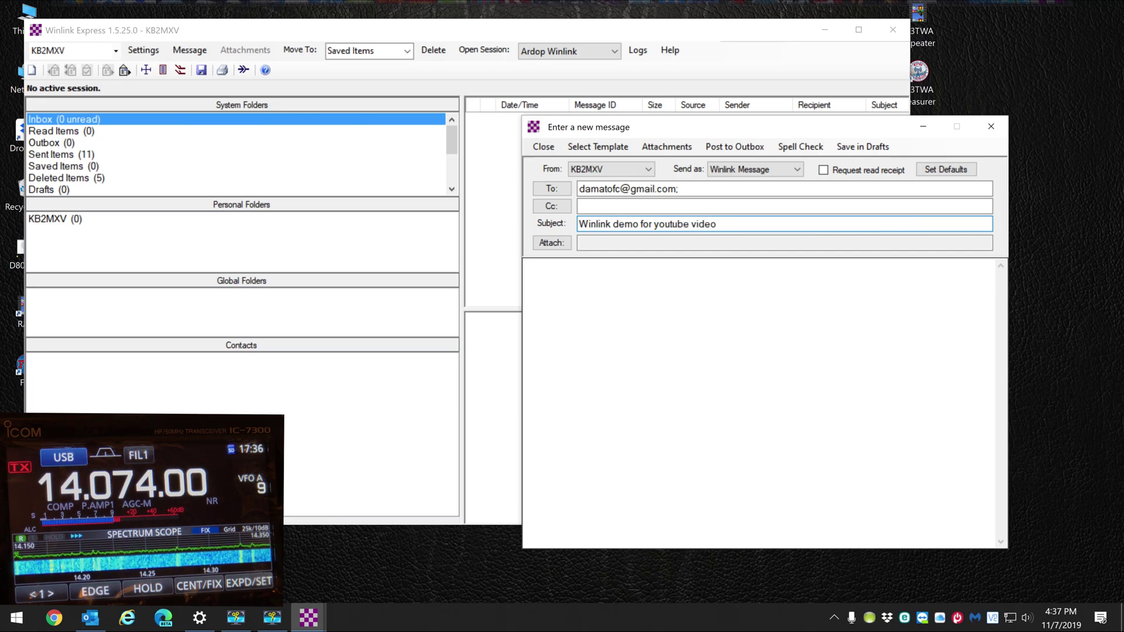
{"action": "left_click", "coordinate": [584, 282]}
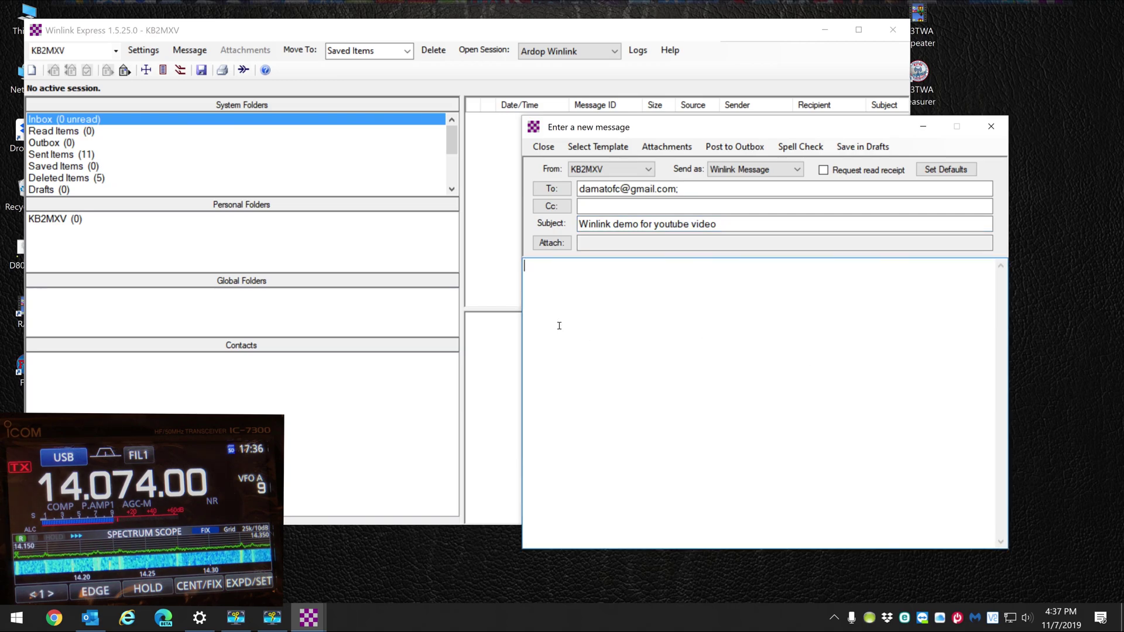
{"action": "type", "text": "This is a test email demonstrating how winlnk can send email over RF"}
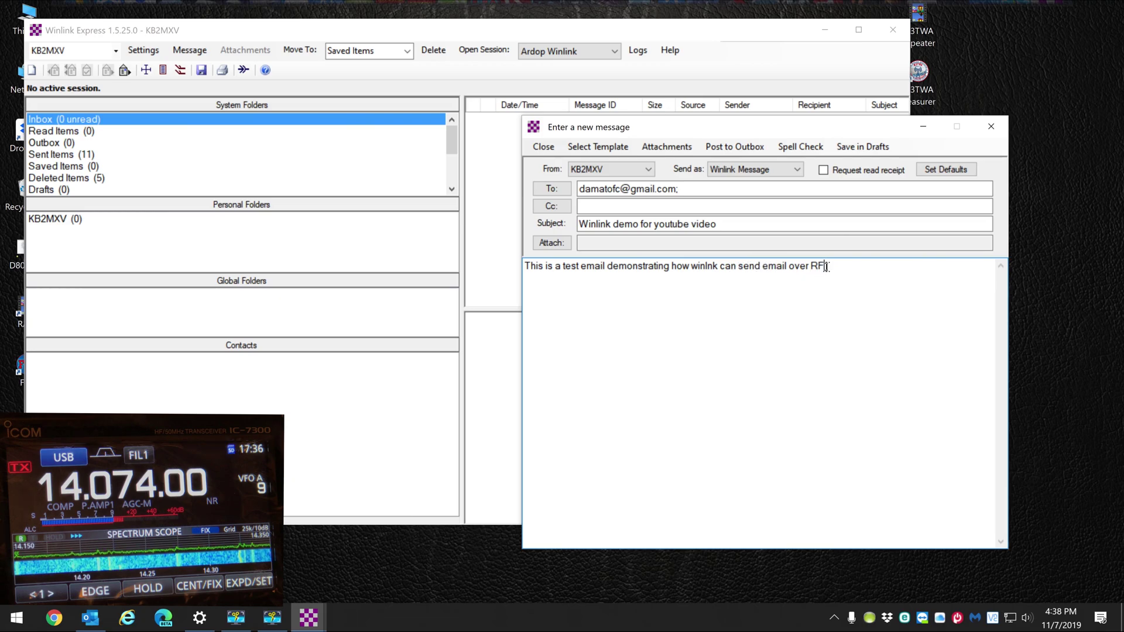
{"action": "left_click", "coordinate": [736, 147]}
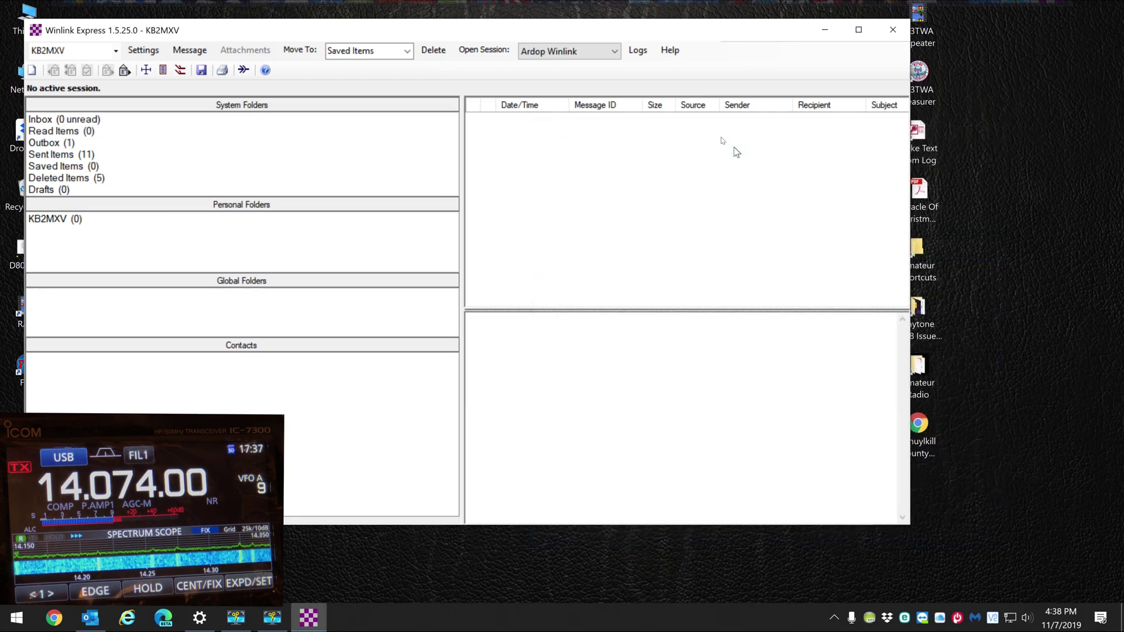
Open the Outbox to view the queued 'Winlink demo for youtube video' message
{"action": "left_click", "coordinate": [44, 144]}
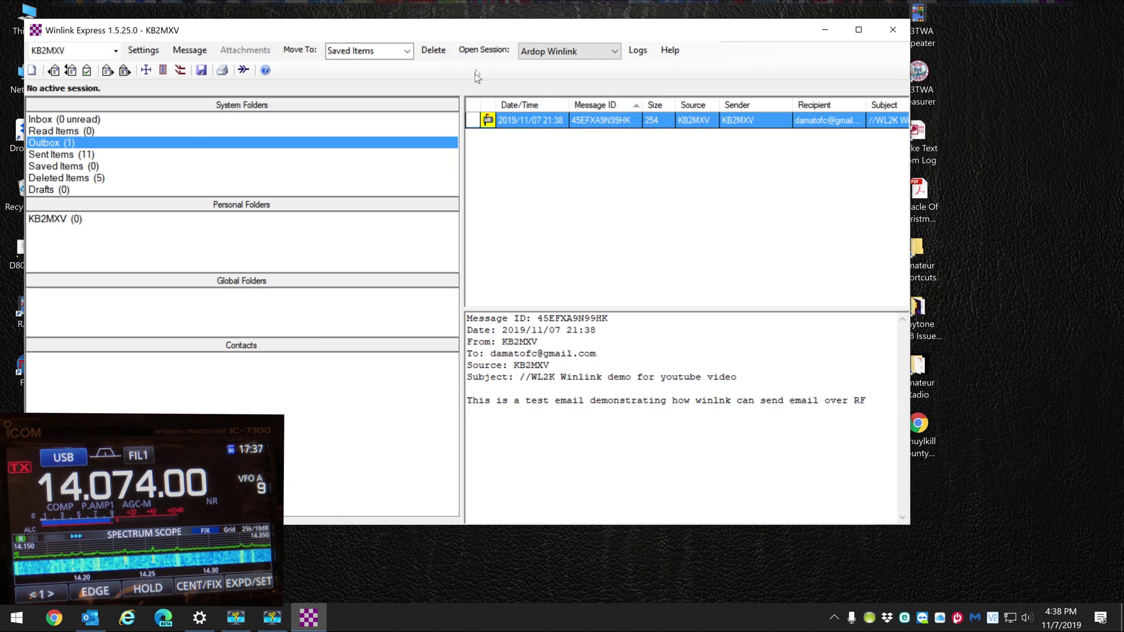
Open a new Ardop Winlink session, reposition its window, and show the HF Channel Selector
{"action": "left_click", "coordinate": [479, 52]}
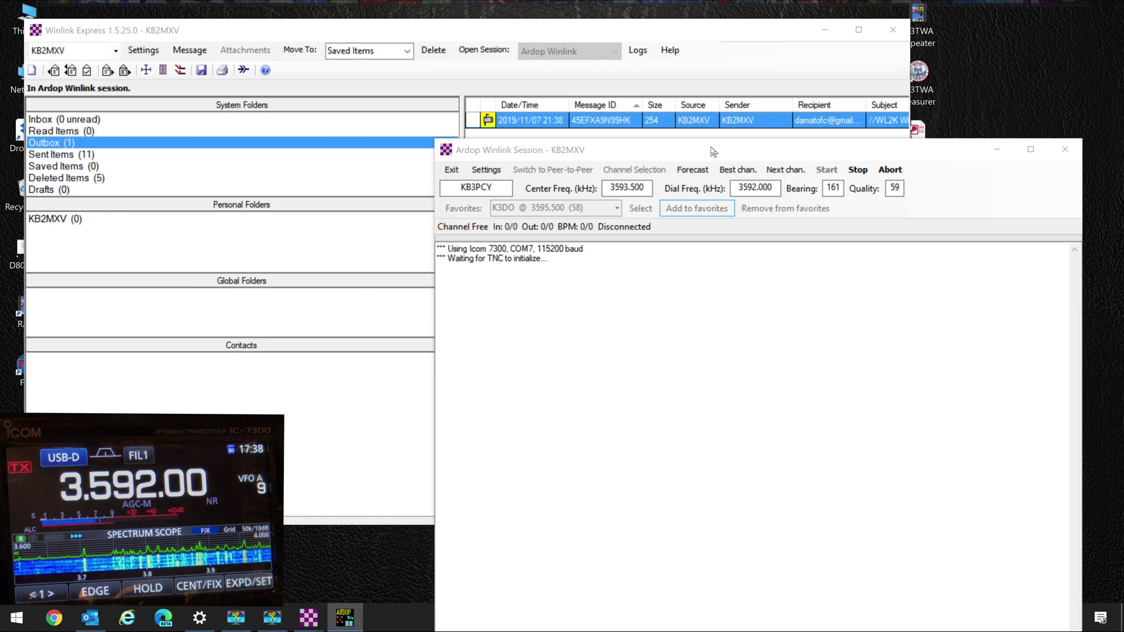
{"action": "left_click_drag", "start_coordinate": [713, 150], "coordinate": [559, 129]}
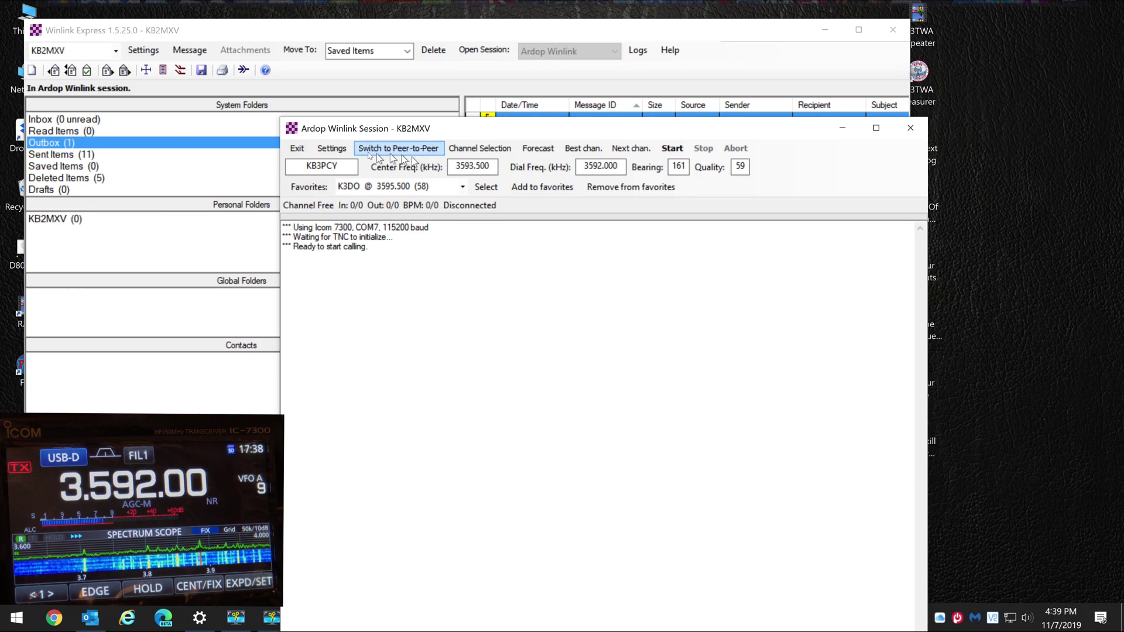
{"action": "left_click", "coordinate": [482, 149]}
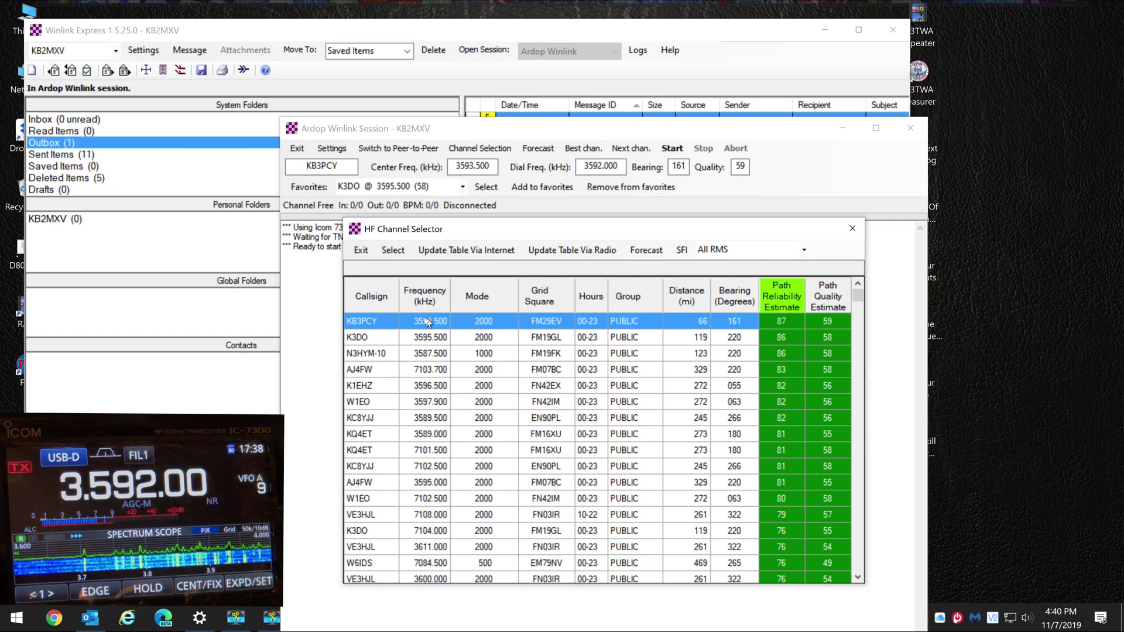
Confirm KB3PCY at 3593.500 kHz as the channel for the Ardop session
{"action": "left_click", "coordinate": [391, 251]}
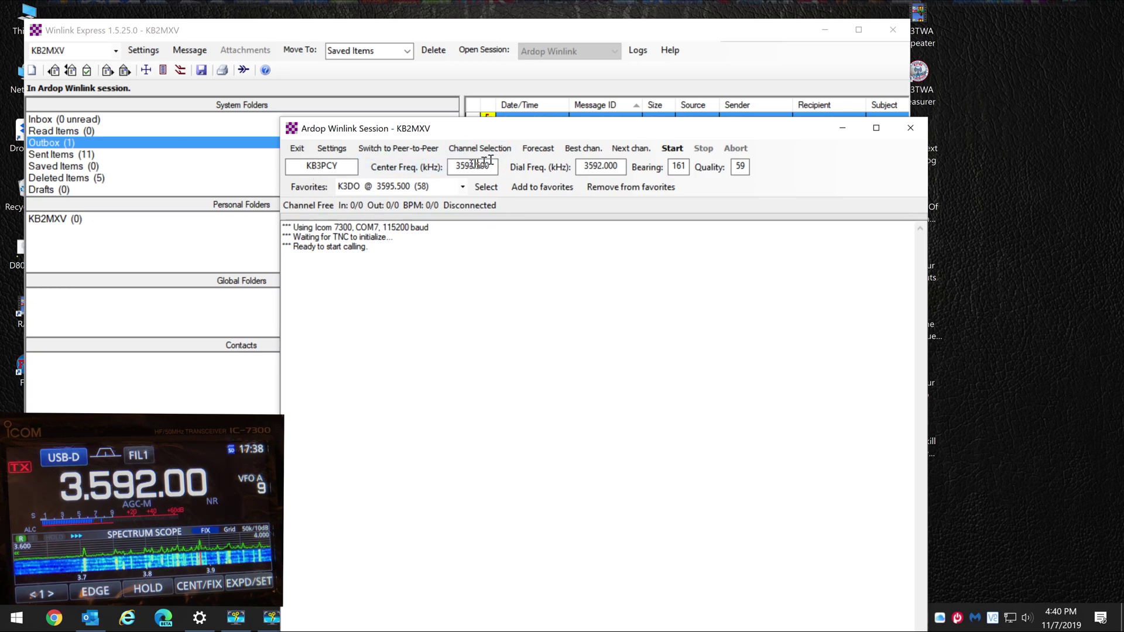
{"action": "key", "text": "Tab"}
{"action": "key", "text": "Tab"}
{"action": "key", "text": "Tab"}
{"action": "key", "text": "Tab"}
{"action": "key", "text": "Tab"}
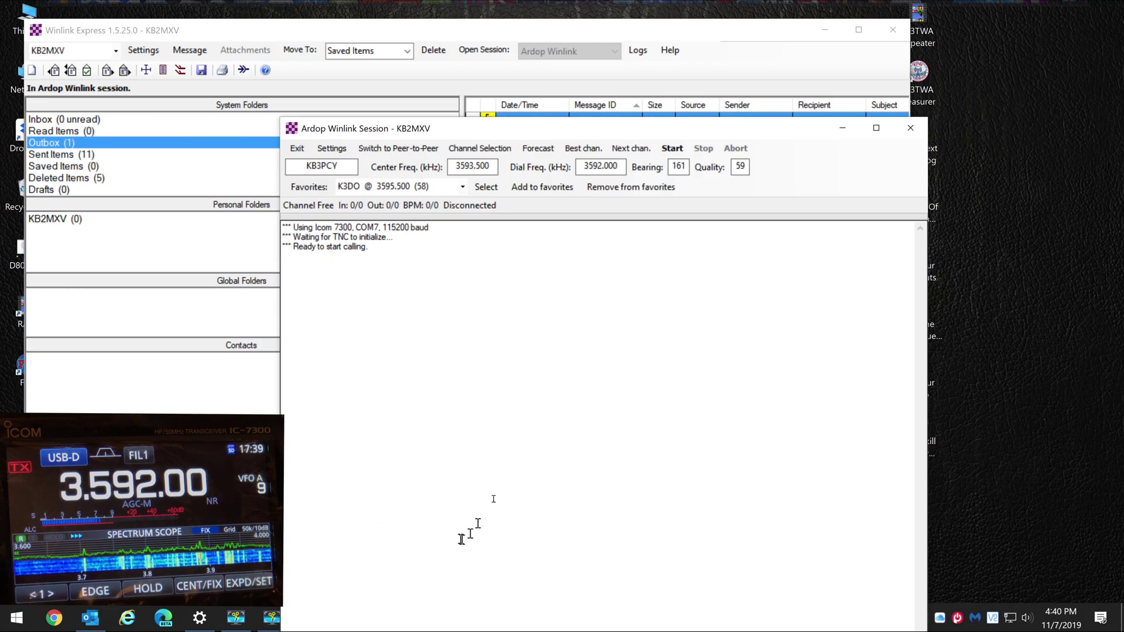
{"action": "left_click", "coordinate": [681, 150]}
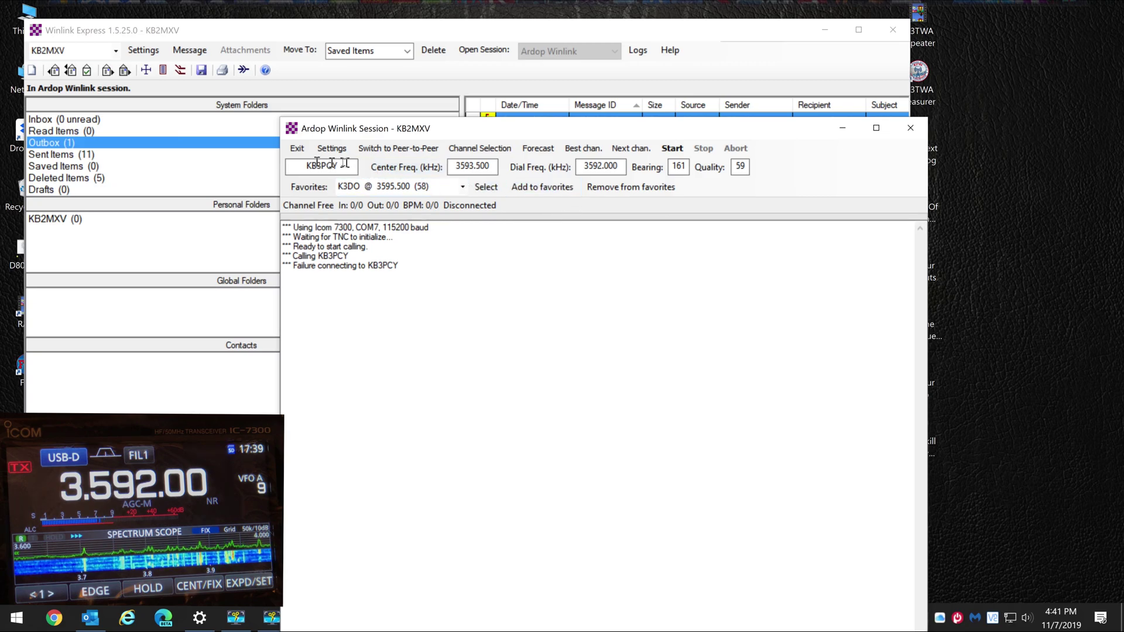
Add KB3PCY @ 3593.500 to favorites, then load KQ4ET @ 3589.000 from Favorites and call it
{"action": "left_click", "coordinate": [543, 193]}
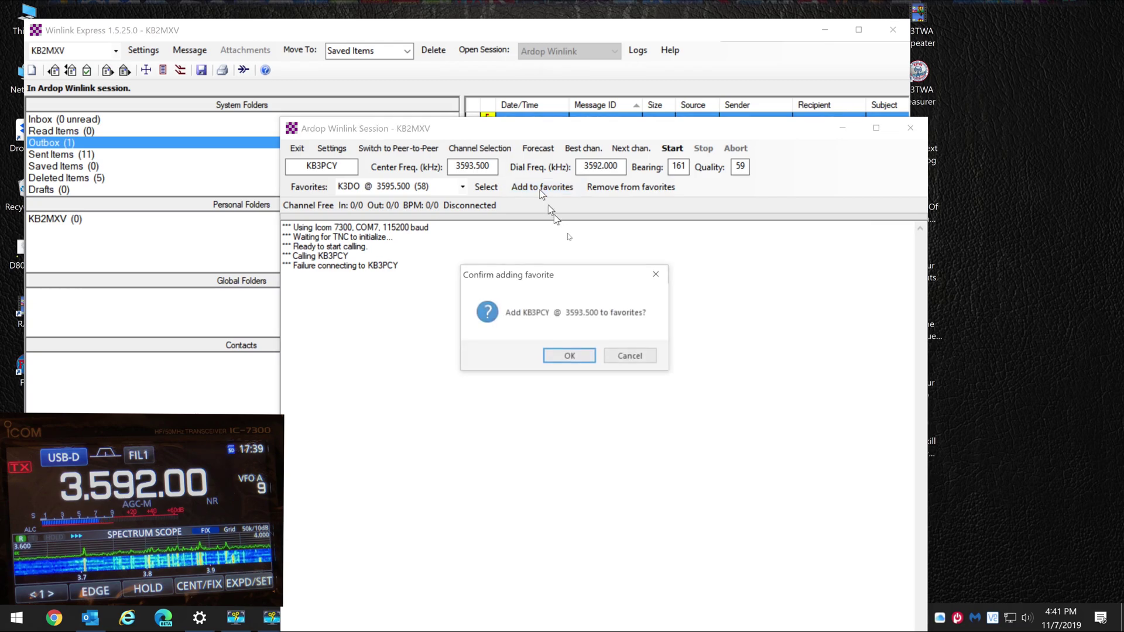
{"action": "left_click", "coordinate": [568, 363]}
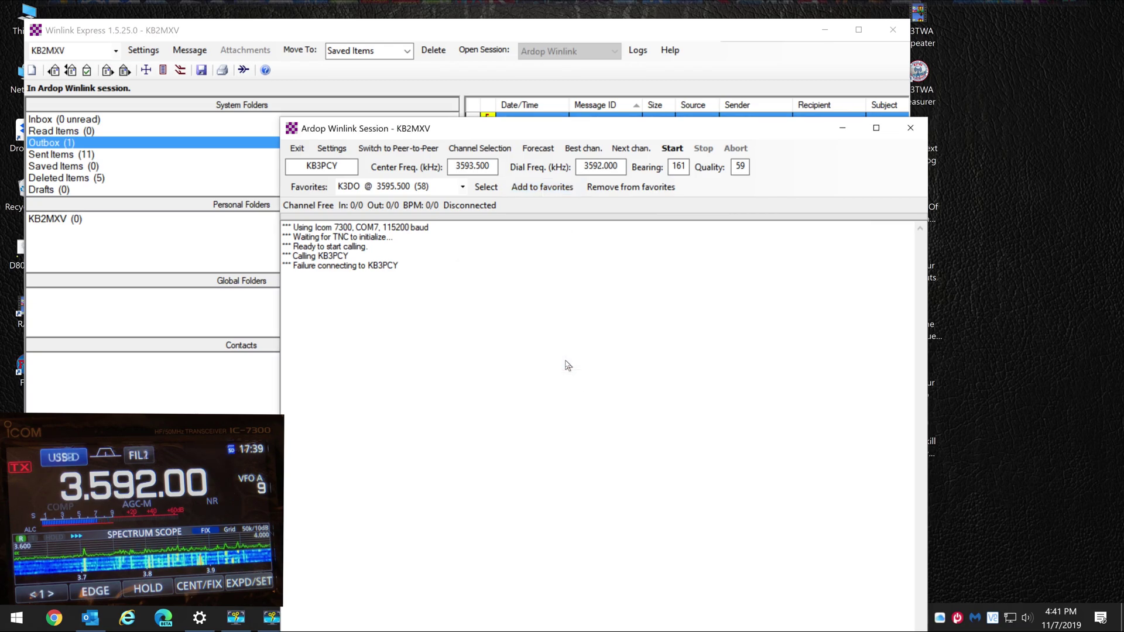
{"action": "left_click", "coordinate": [463, 187]}
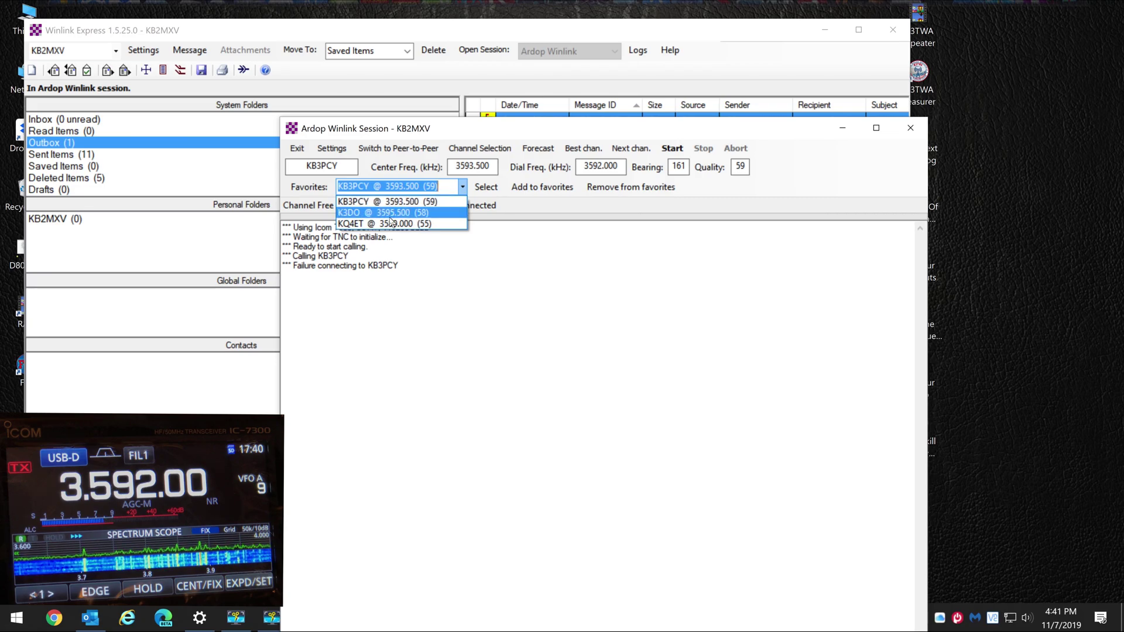
{"action": "left_click", "coordinate": [392, 224]}
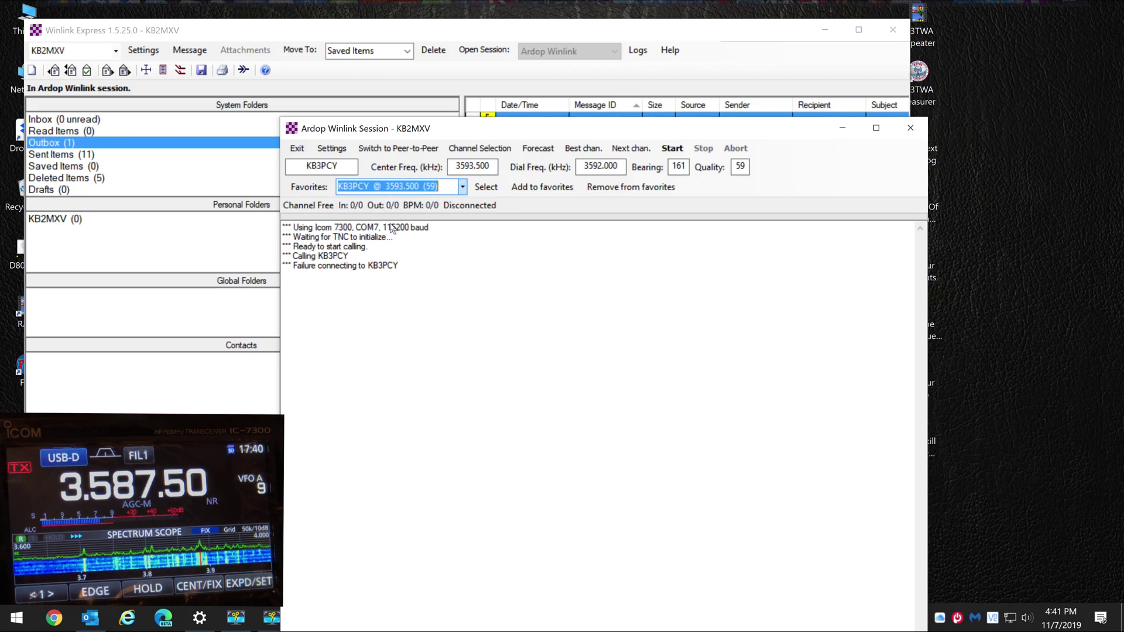
{"action": "left_click", "coordinate": [485, 188]}
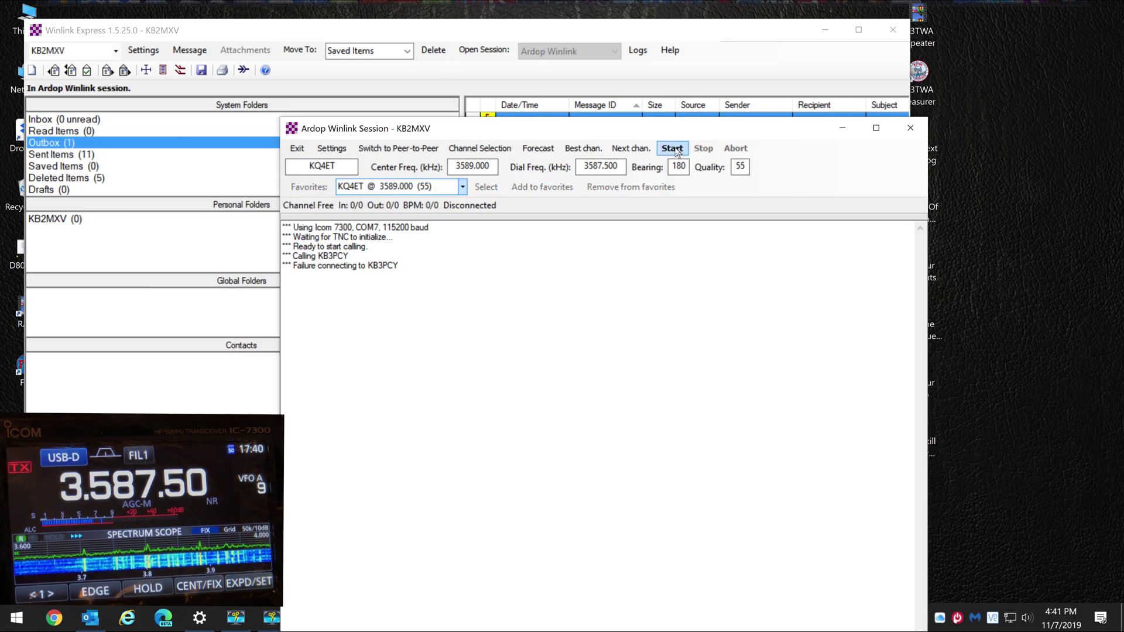
{"action": "left_click", "coordinate": [677, 150]}
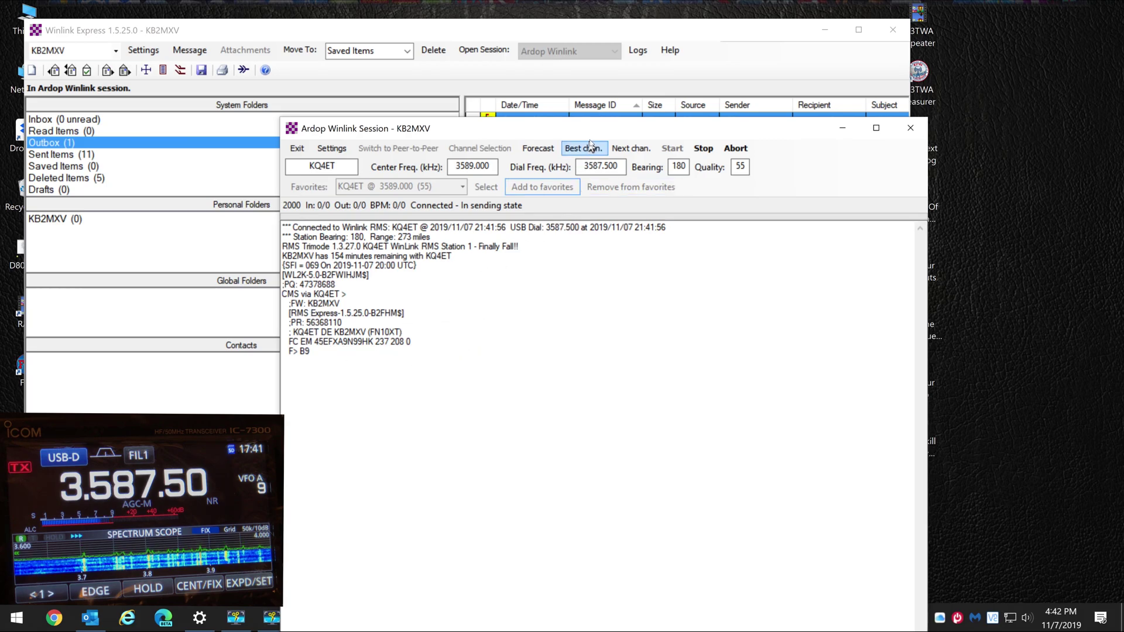
Move the Ardop session window down to reveal the queued Outbox message
{"action": "left_click_drag", "start_coordinate": [594, 124], "coordinate": [594, 141]}
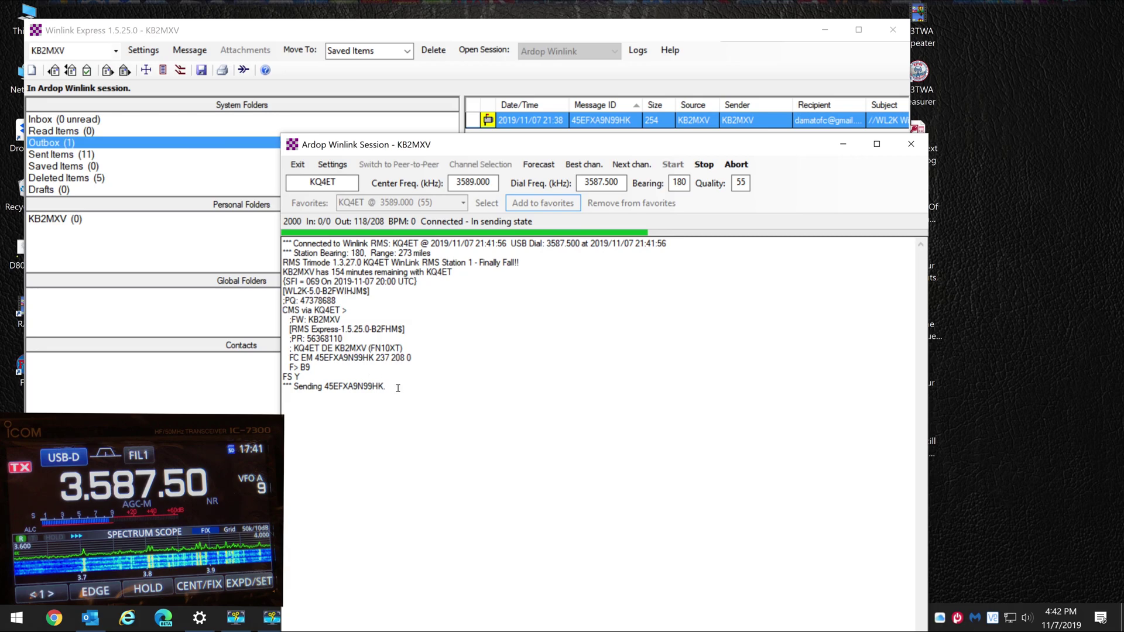
Clear the marked message ID from the session log and close the finished Ardop session
{"action": "left_click_drag", "start_coordinate": [390, 387], "coordinate": [327, 382]}
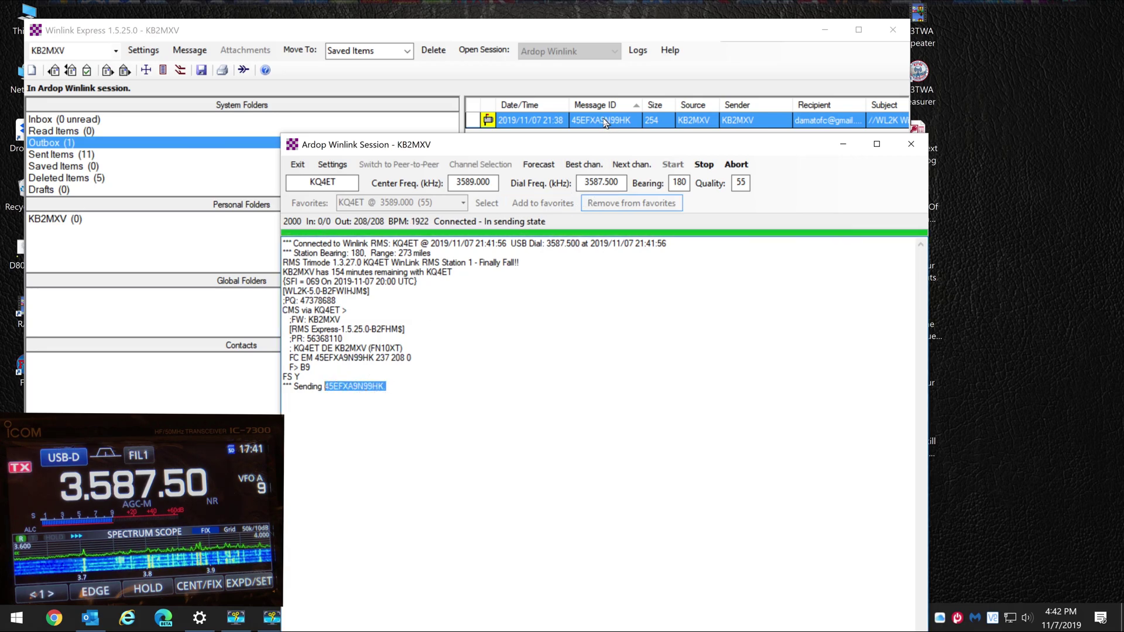
{"action": "left_click", "coordinate": [600, 442]}
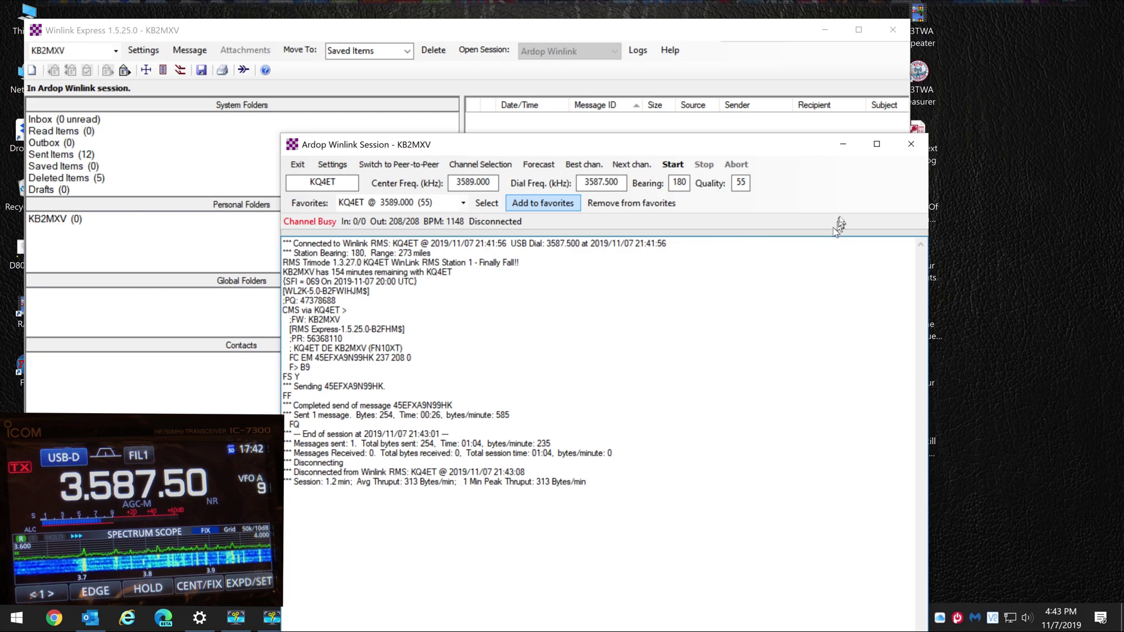
{"action": "left_click", "coordinate": [908, 152]}
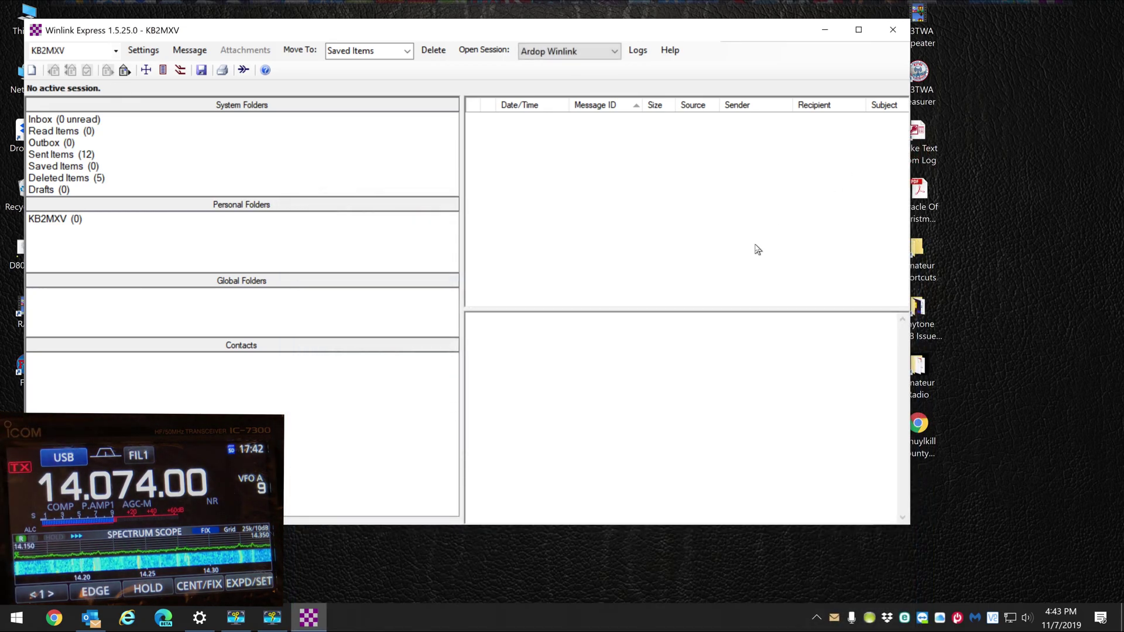
View the empty Outbox and Inbox folders, then bring Outlook to the front
{"action": "left_click", "coordinate": [61, 144]}
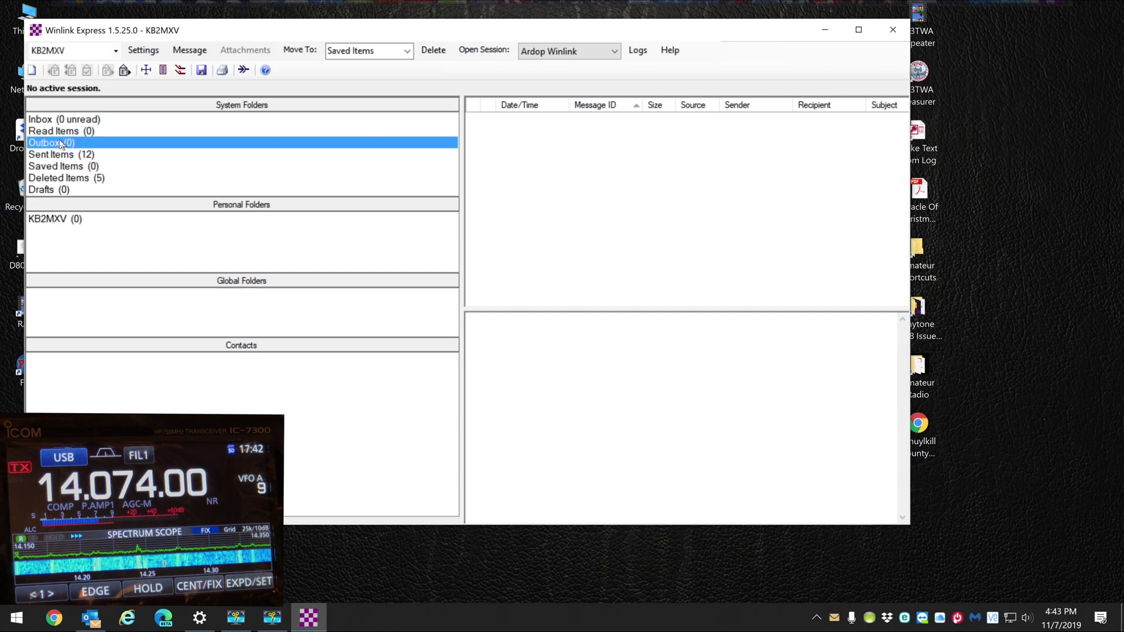
{"action": "left_click", "coordinate": [63, 121]}
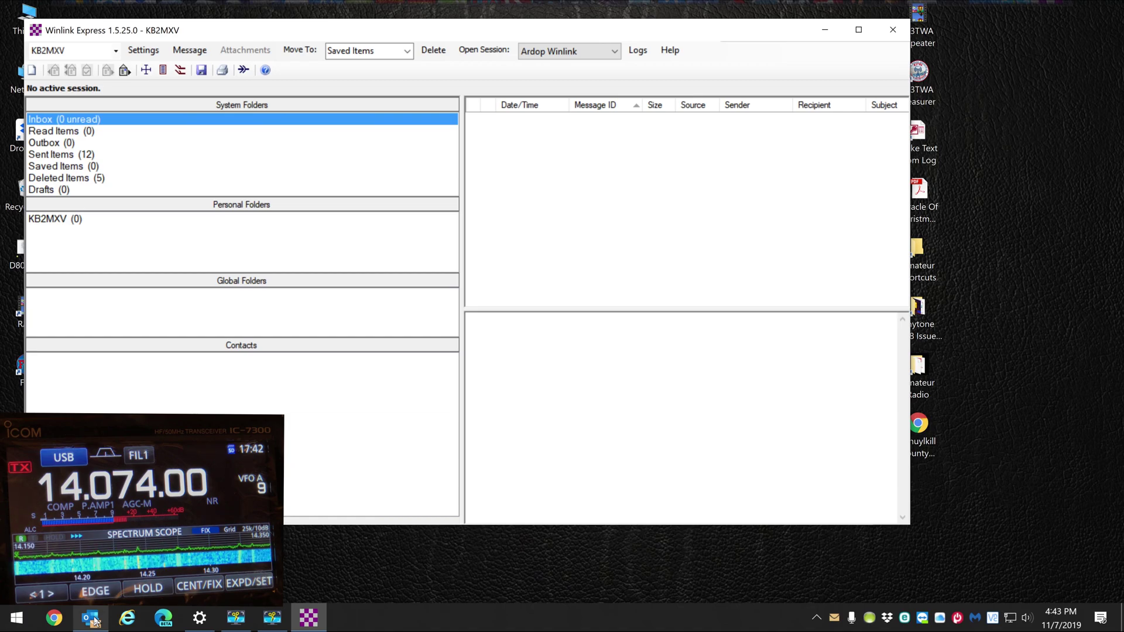
{"action": "left_click", "coordinate": [92, 619]}
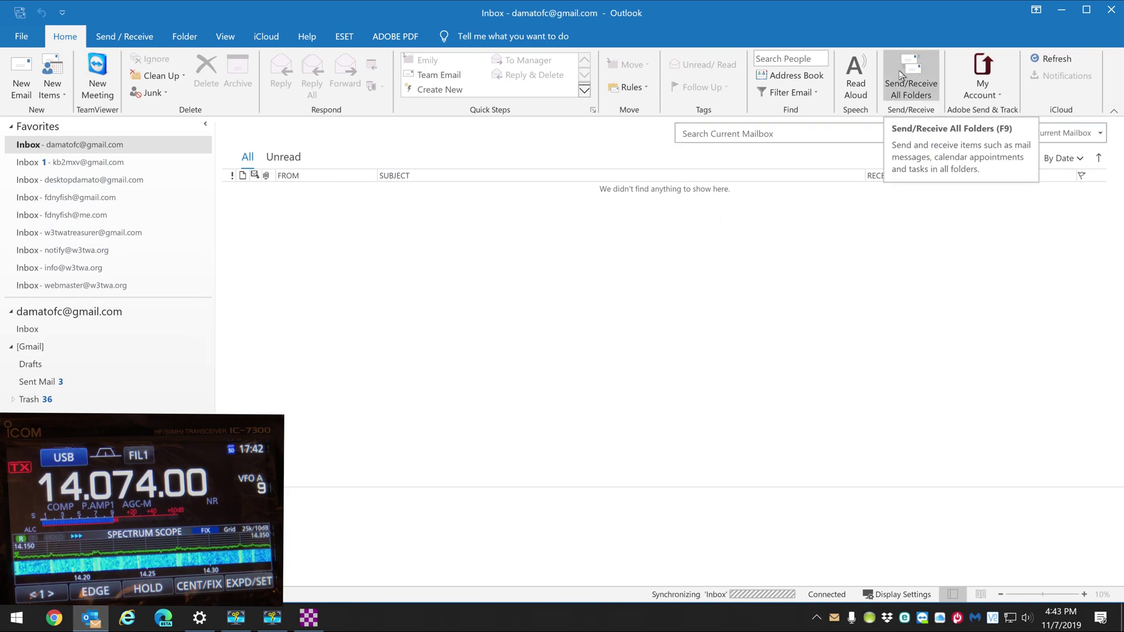
Run Send/Receive All Folders three times, enlarge the reading pane, and open the second account's Inbox
{"action": "left_click", "coordinate": [901, 73]}
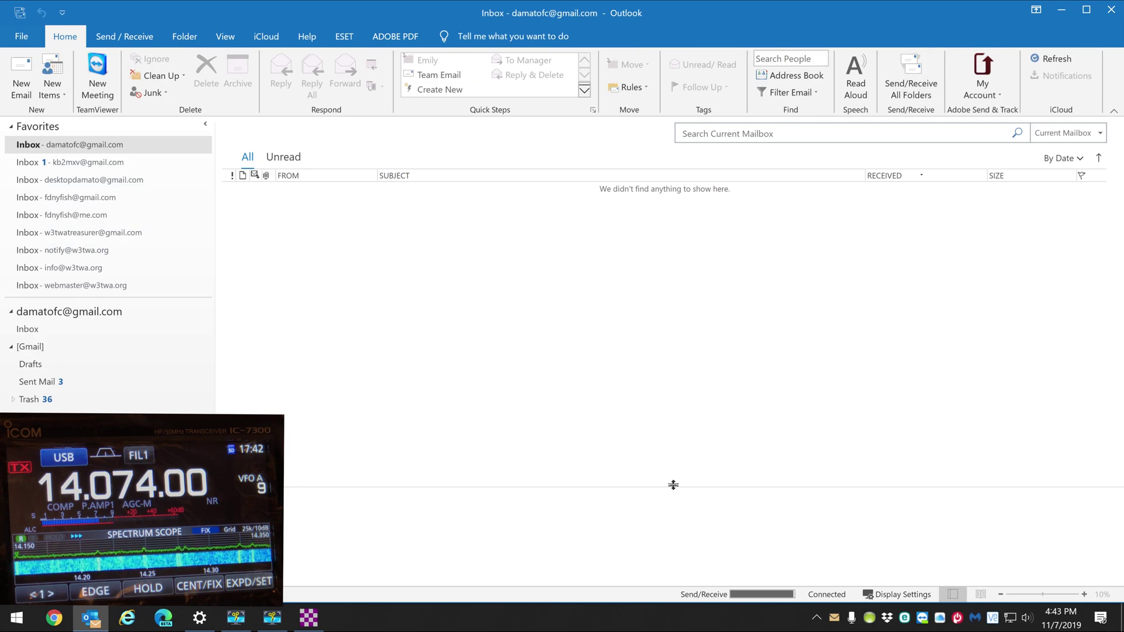
{"action": "left_click_drag", "start_coordinate": [674, 486], "coordinate": [677, 384]}
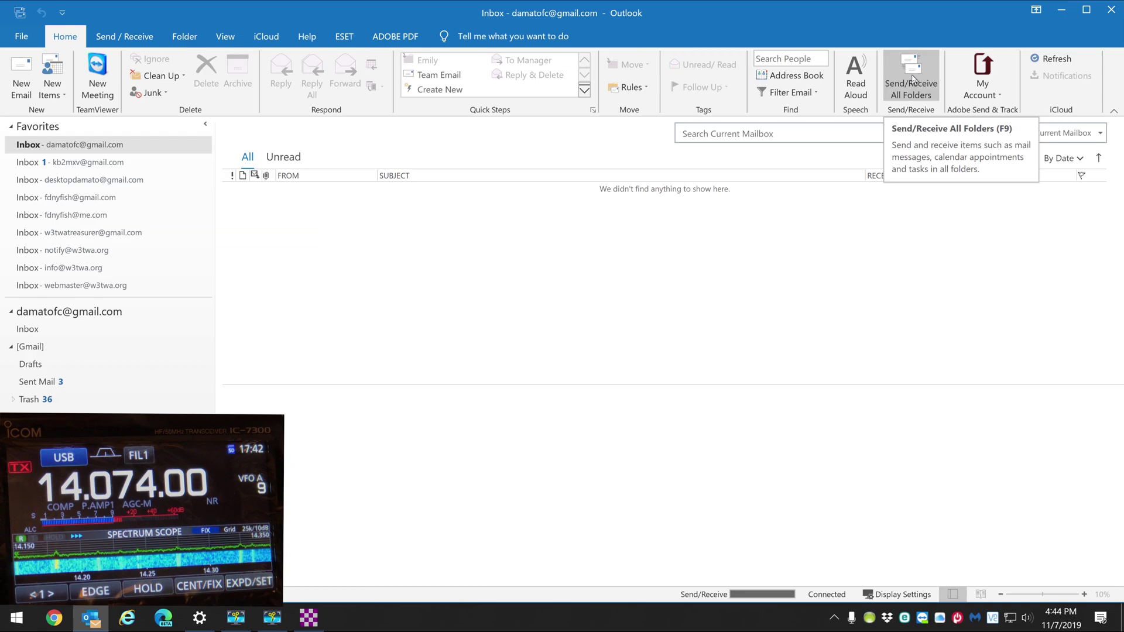
{"action": "left_click", "coordinate": [913, 79]}
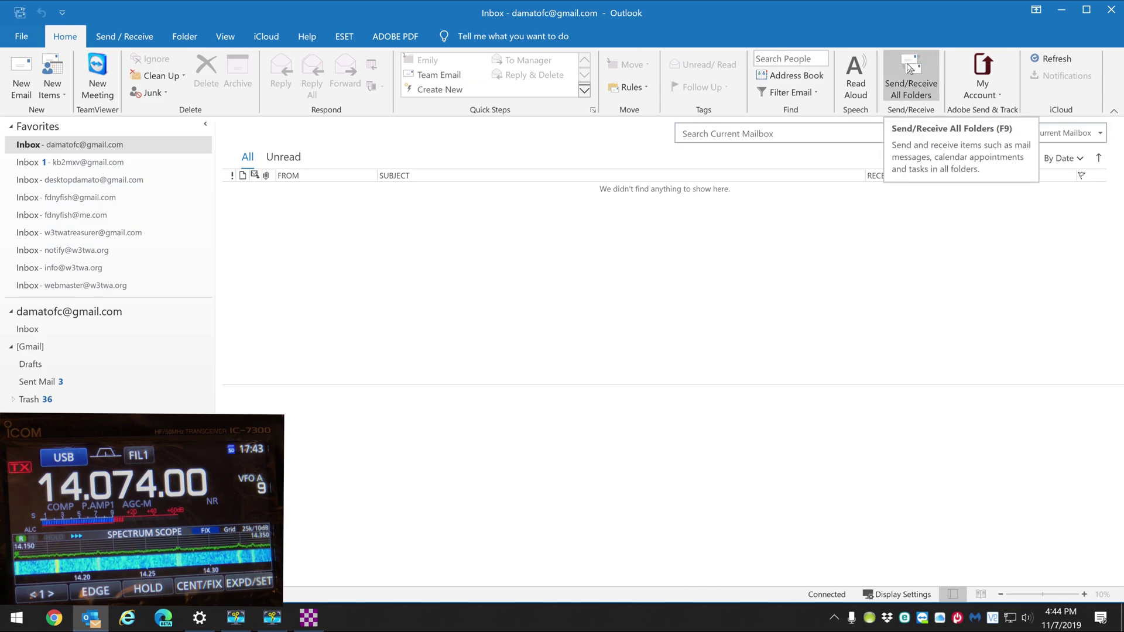
{"action": "left_click", "coordinate": [910, 68]}
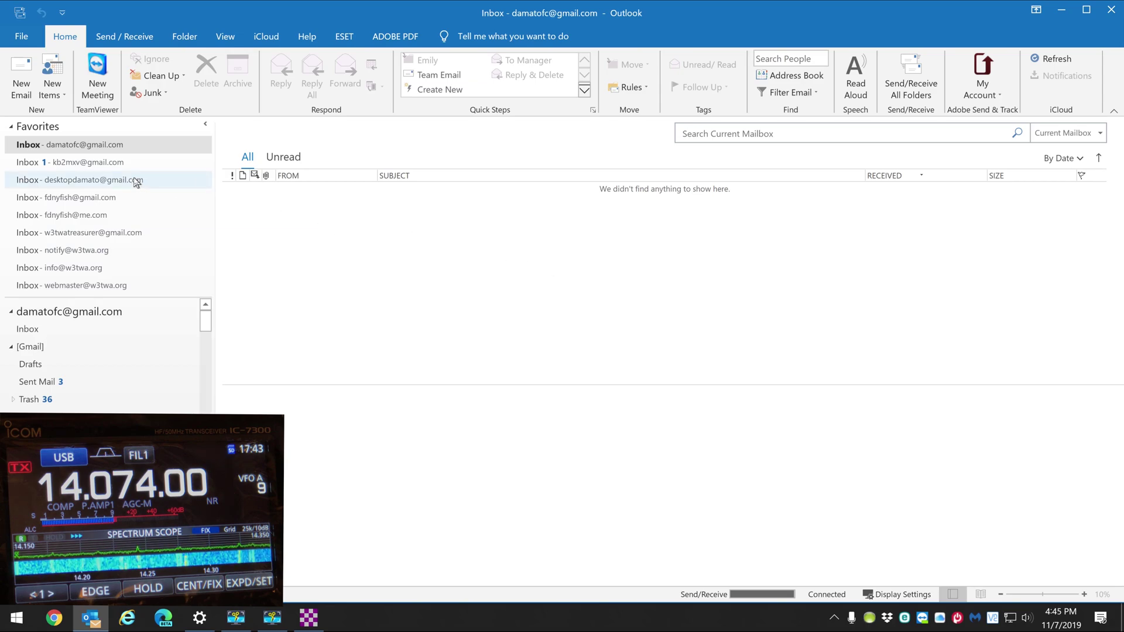
{"action": "left_click", "coordinate": [96, 167]}
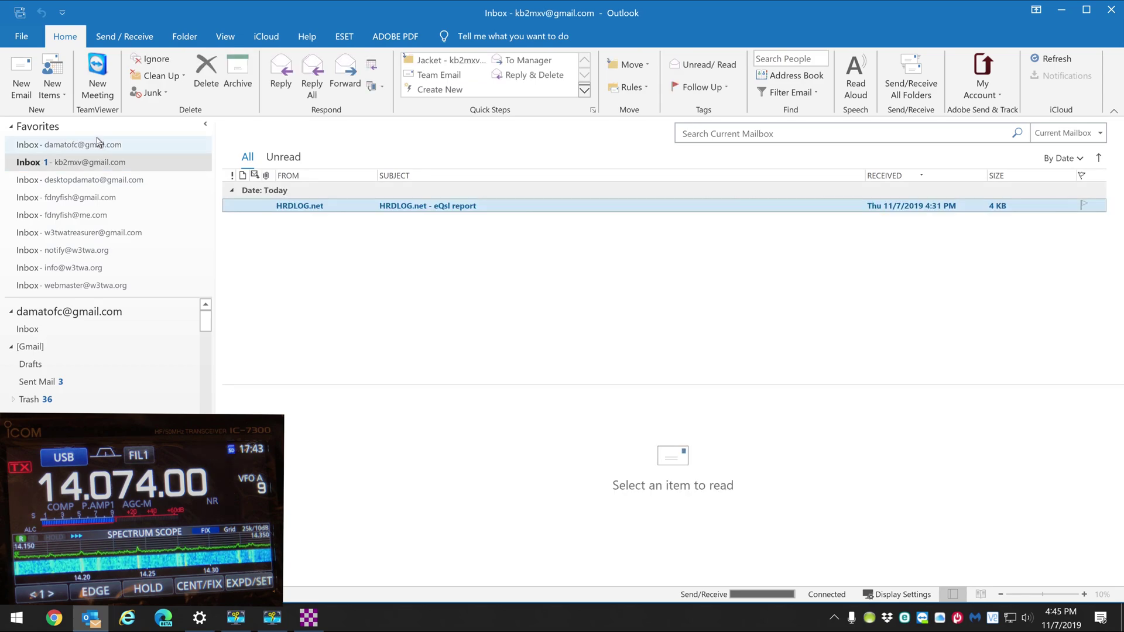
Delete the HRDLOG.net eQsl report from the other account's inbox, then run Send/Receive All Folders
{"action": "left_click", "coordinate": [98, 143]}
{"action": "left_click", "coordinate": [97, 162]}
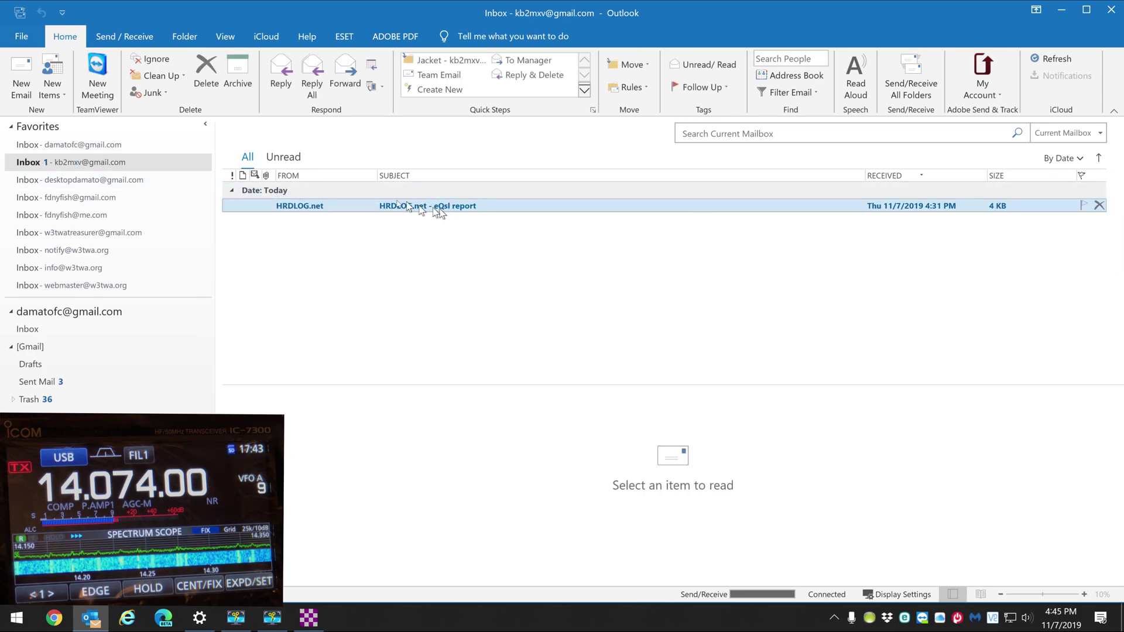
{"action": "left_click", "coordinate": [203, 82]}
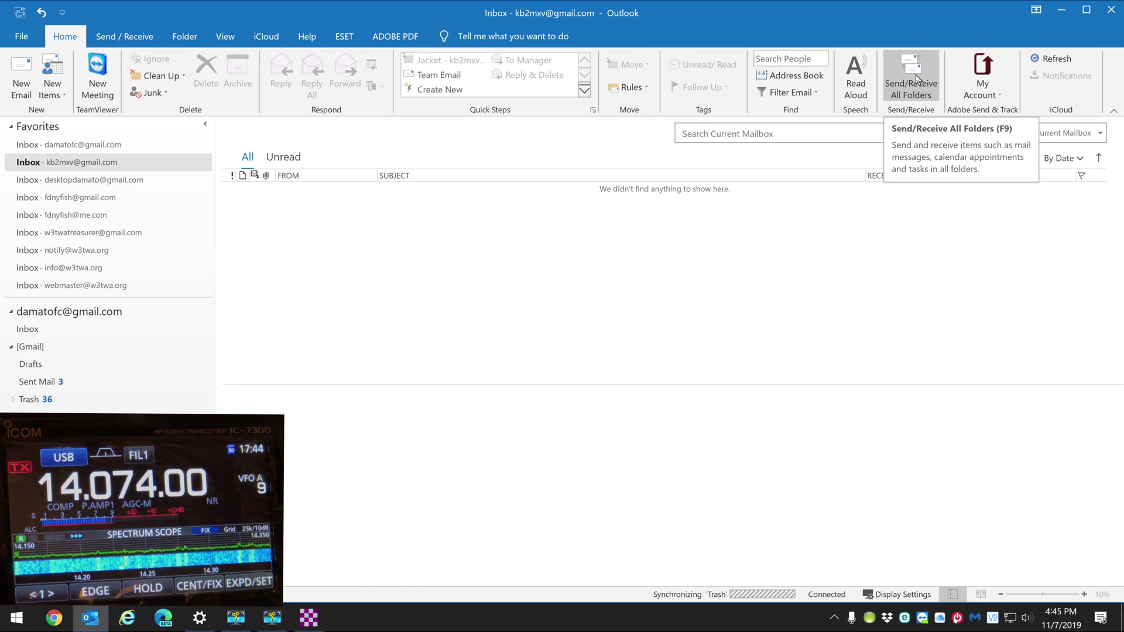
{"action": "left_click", "coordinate": [916, 78]}
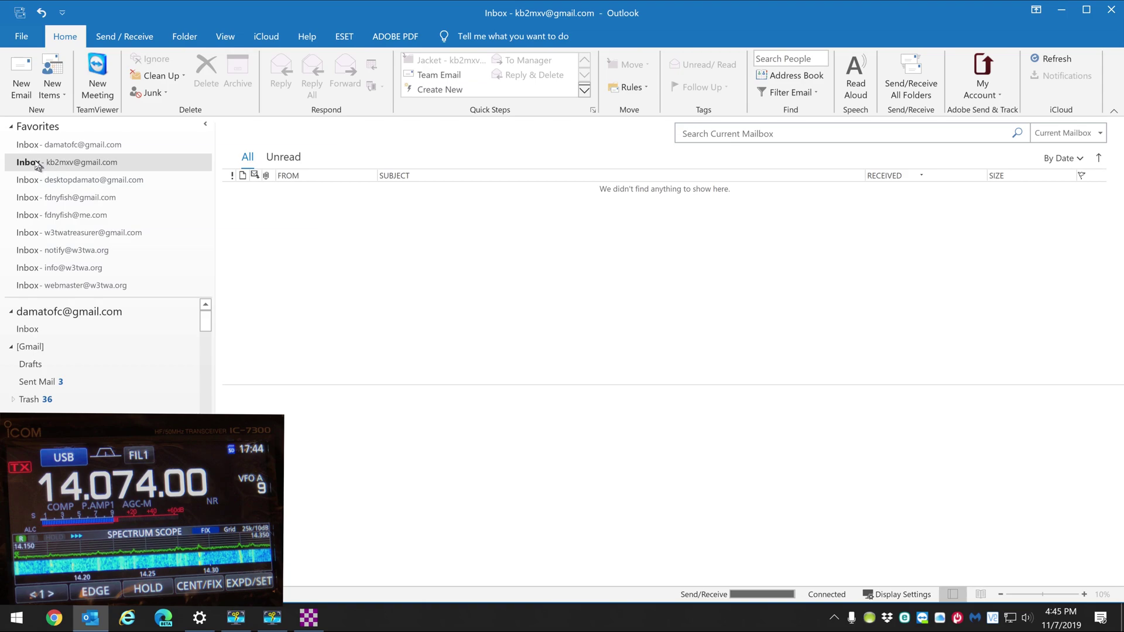
{"action": "left_click", "coordinate": [58, 148]}
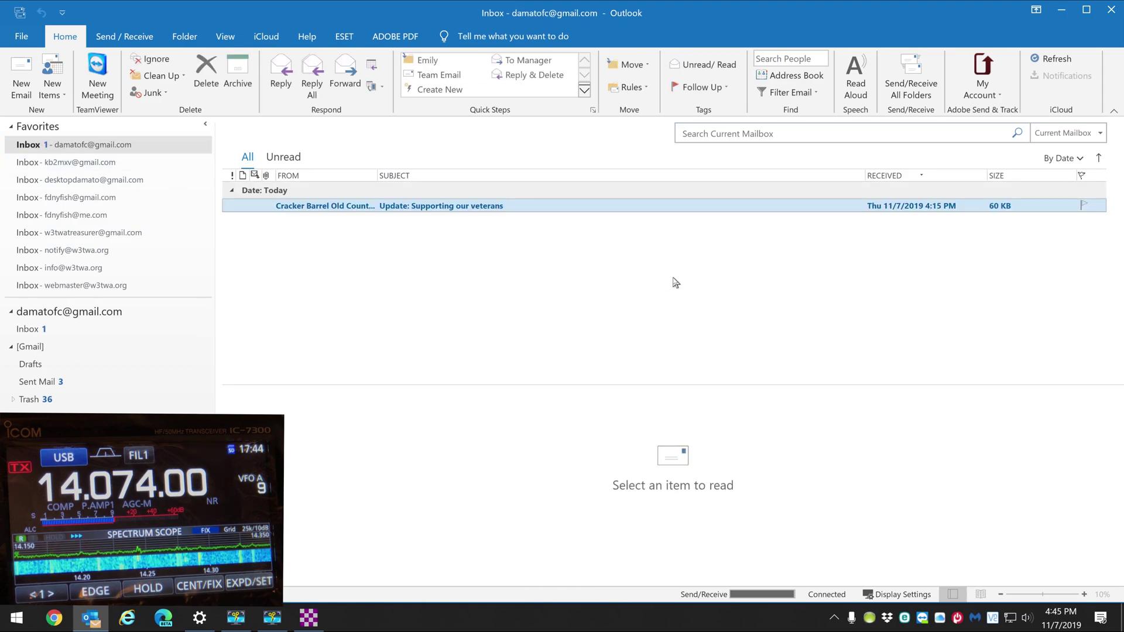
{"action": "left_click", "coordinate": [208, 78]}
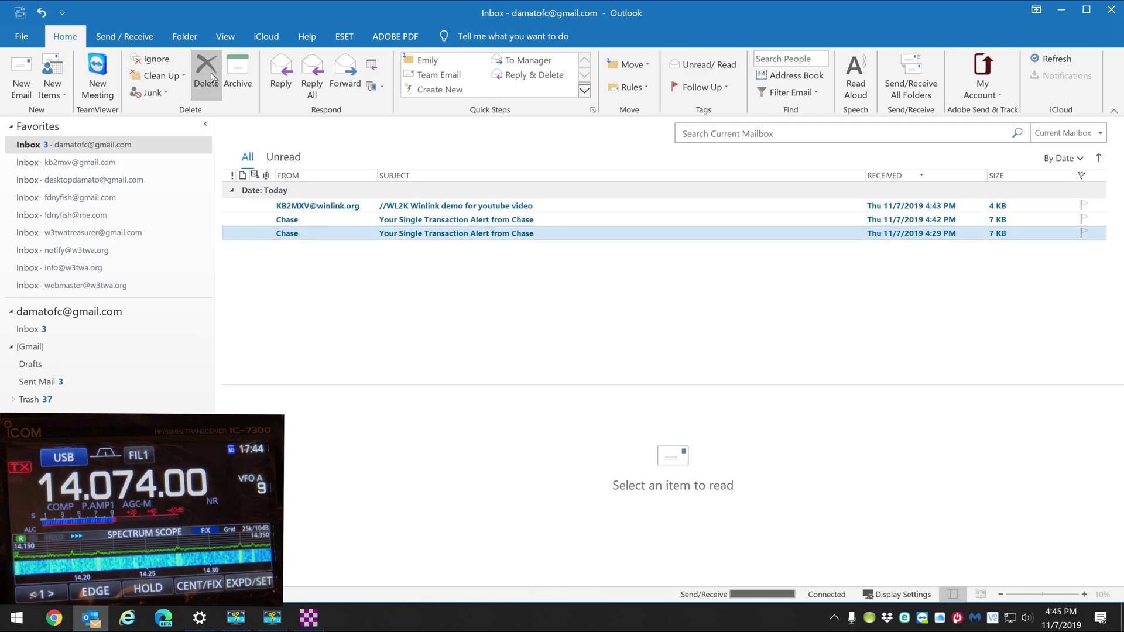
{"action": "left_click", "coordinate": [212, 77]}
{"action": "left_click", "coordinate": [211, 77]}
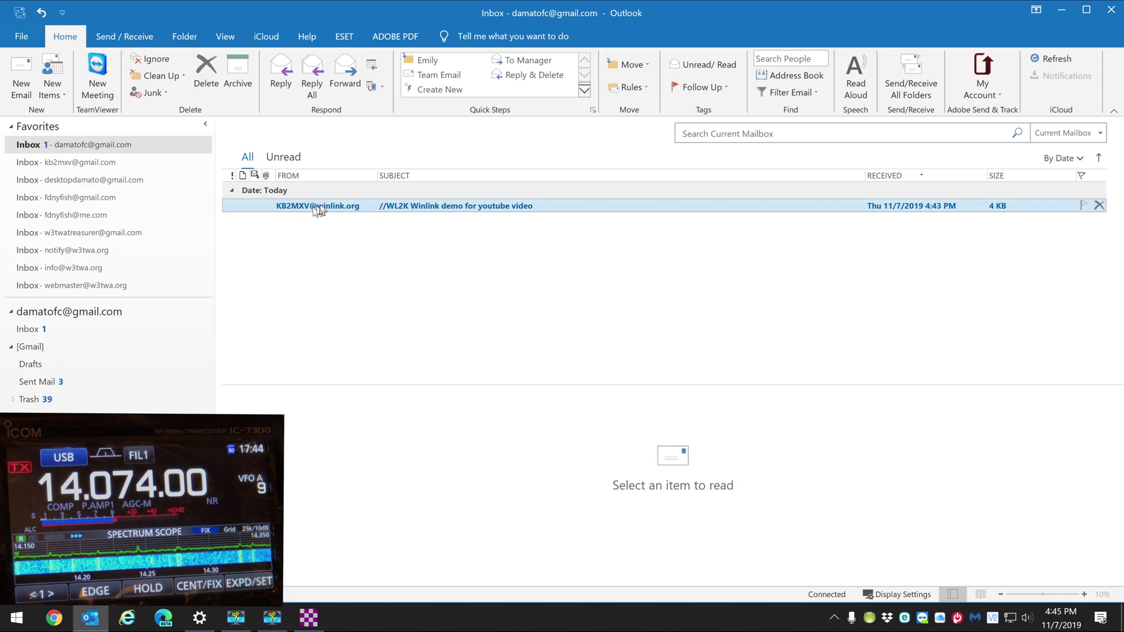
{"action": "left_click", "coordinate": [488, 208]}
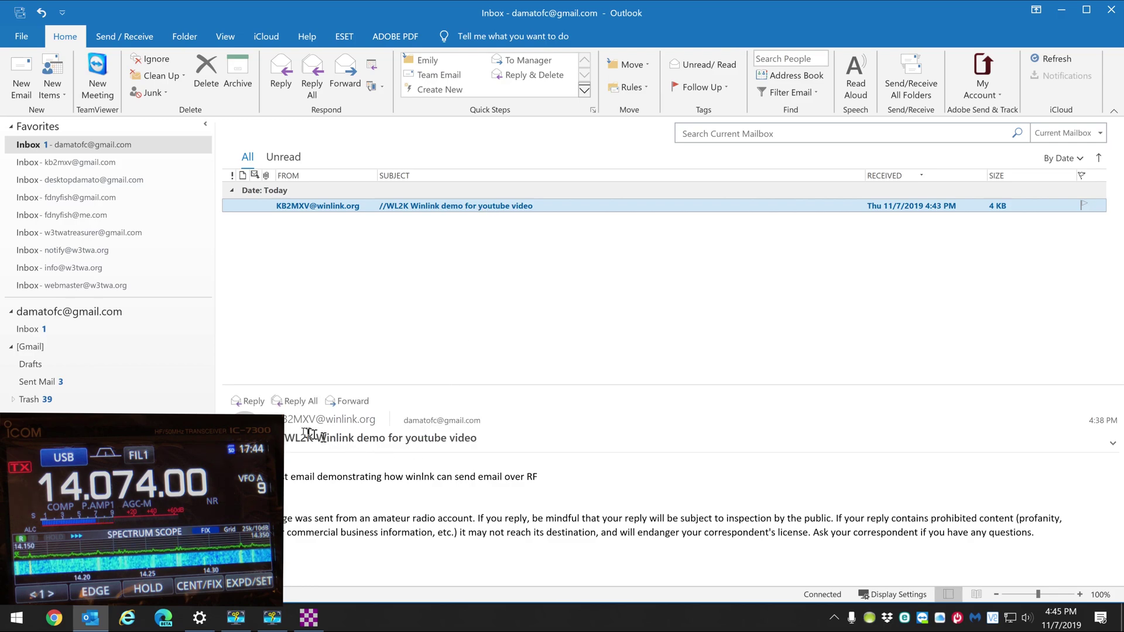
{"action": "mouse_move", "coordinate": [328, 420]}
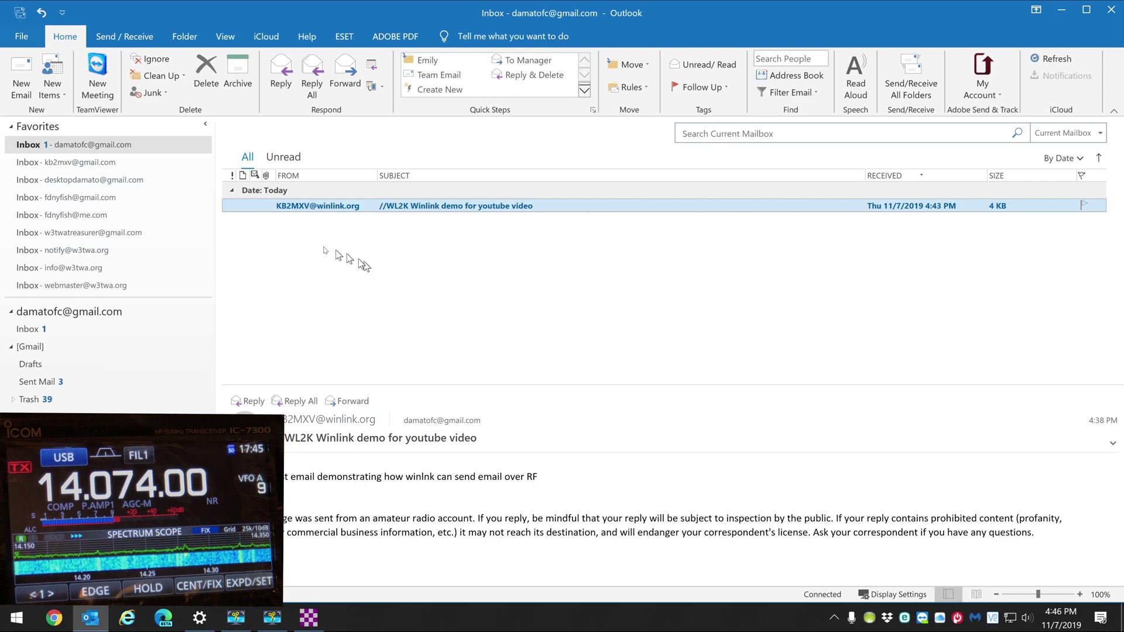
{"action": "left_click", "coordinate": [285, 82]}
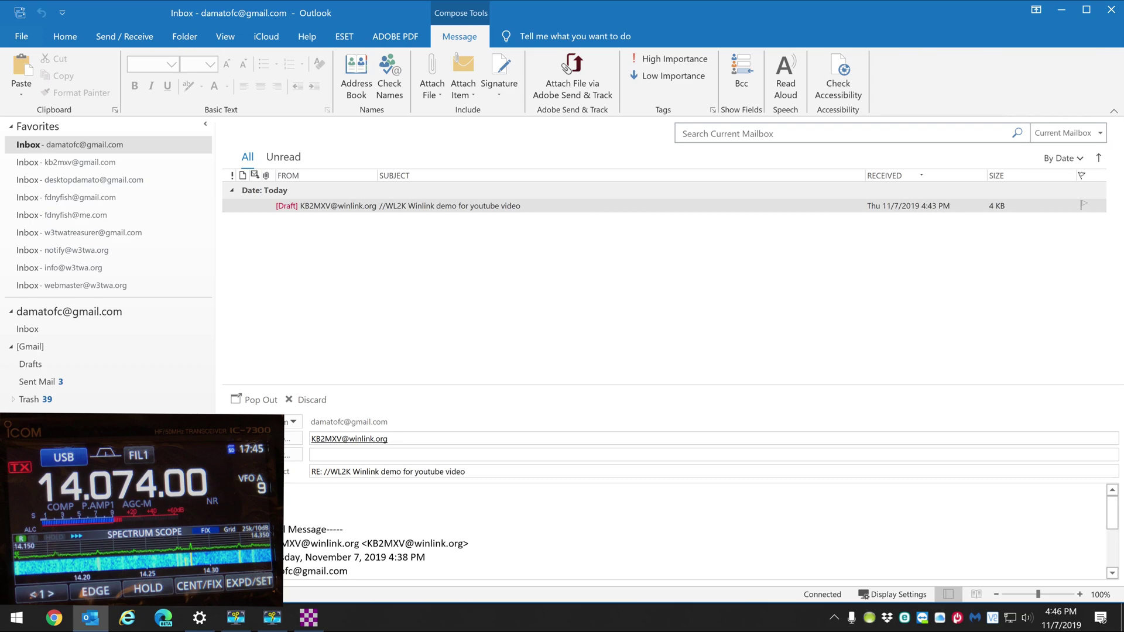
Finish the reply text ending 'This is a reply for video purposes.' and send it with Ctrl+Enter
{"action": "type", "text": "he wi"}
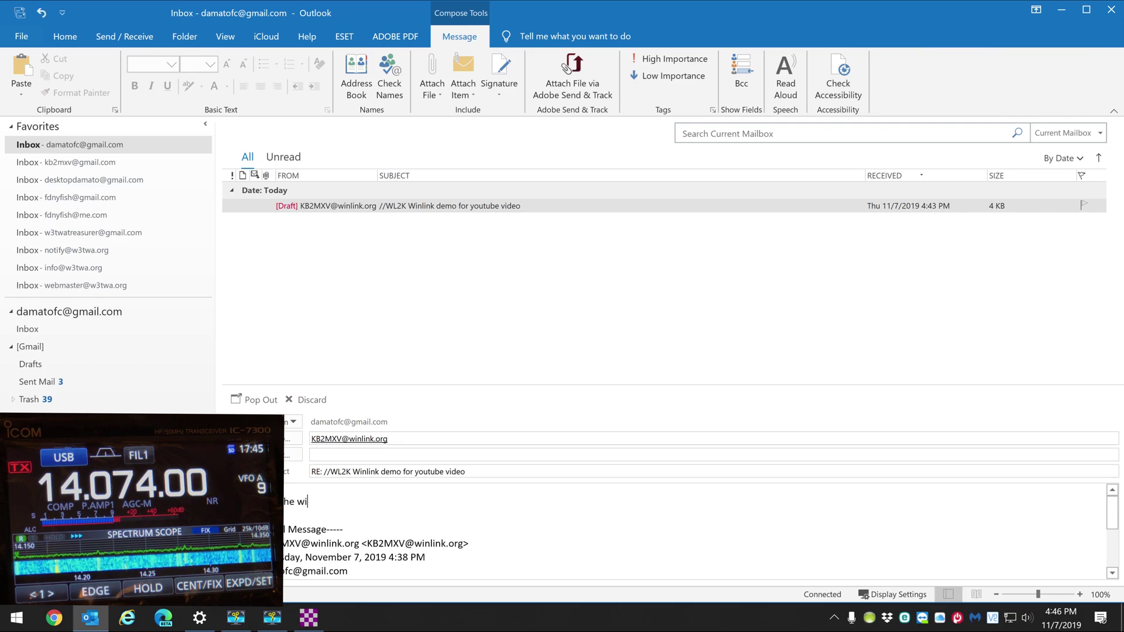
{"action": "type", "text": "nlink mes"}
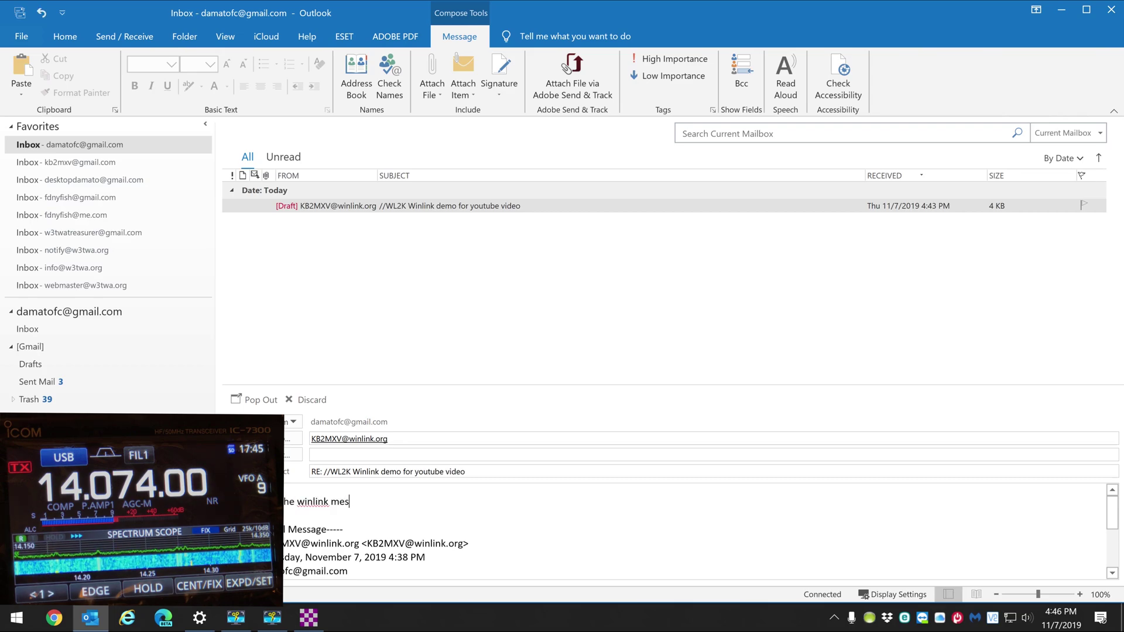
{"action": "type", "text": "sage. This is a"}
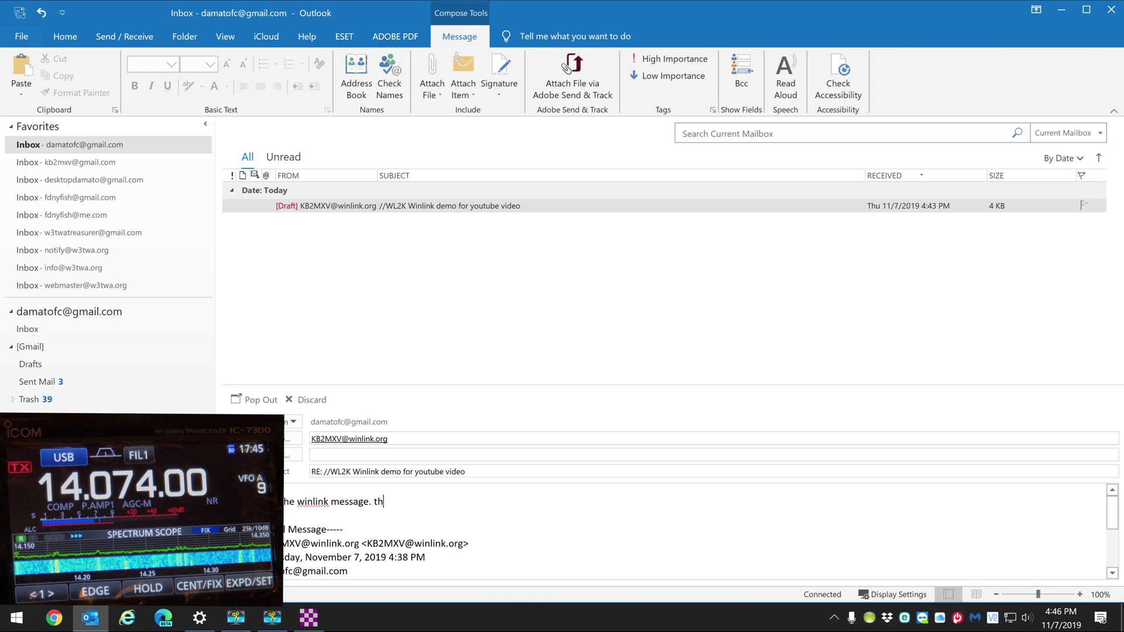
{"action": "type", "text": " rep"}
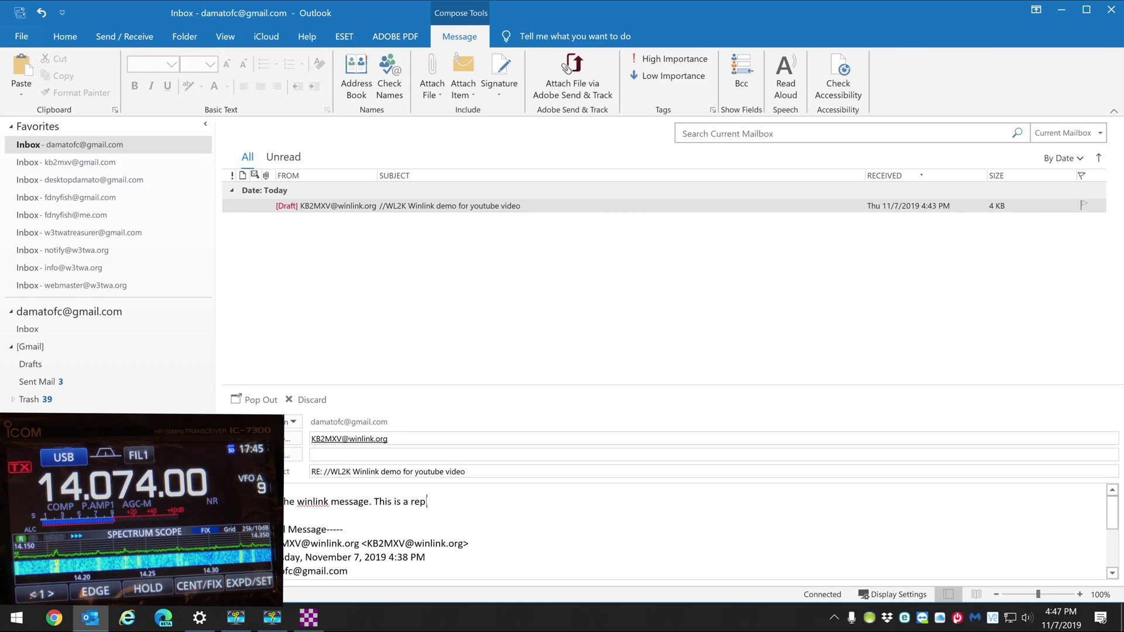
{"action": "type", "text": "ly for v"}
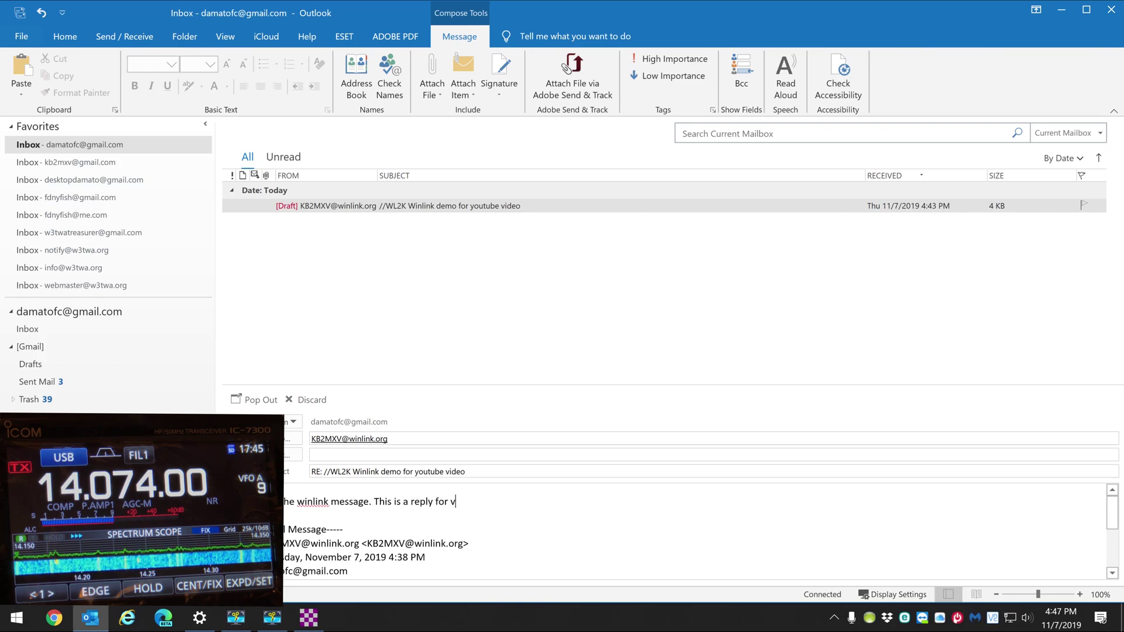
{"action": "type", "text": "ideo pu"}
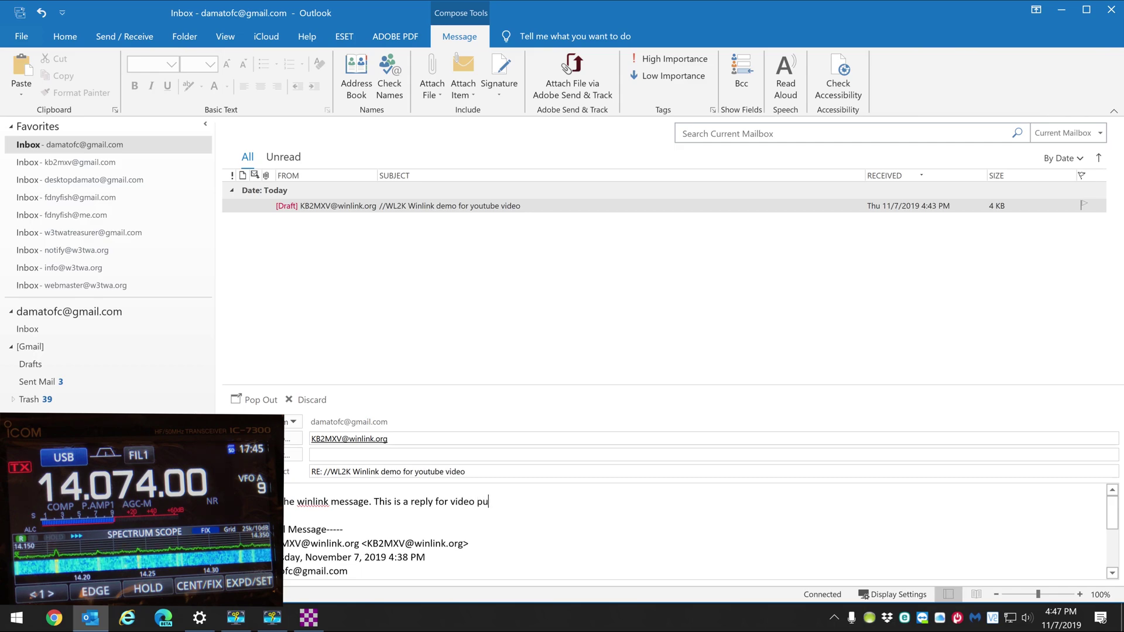
{"action": "type", "text": "rposes."}
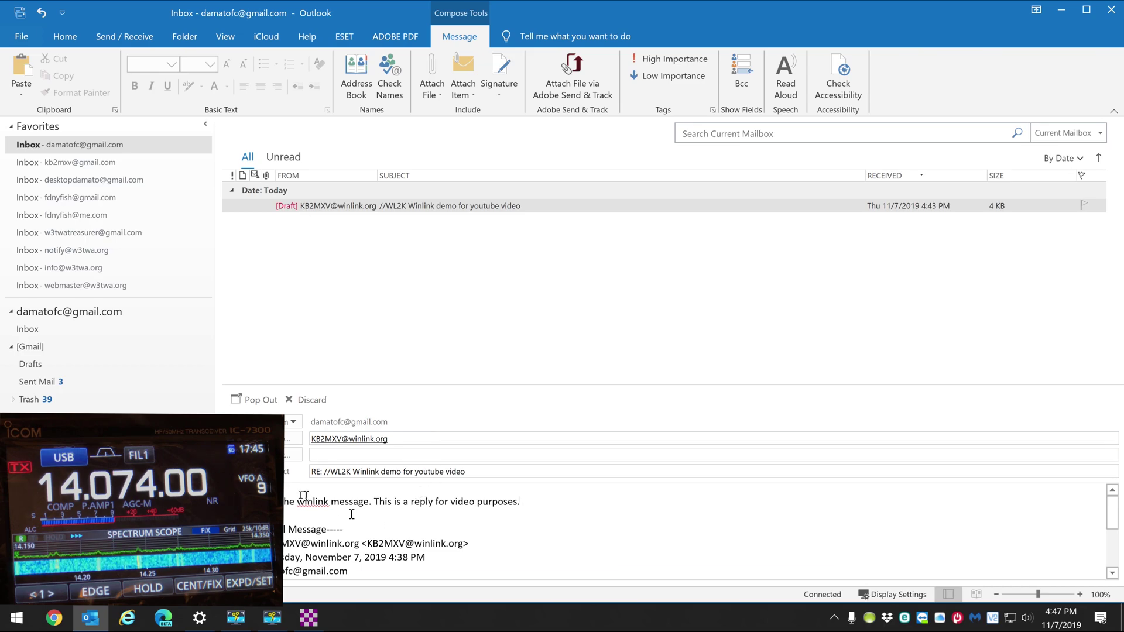
{"action": "key", "text": "ctrl+Return"}
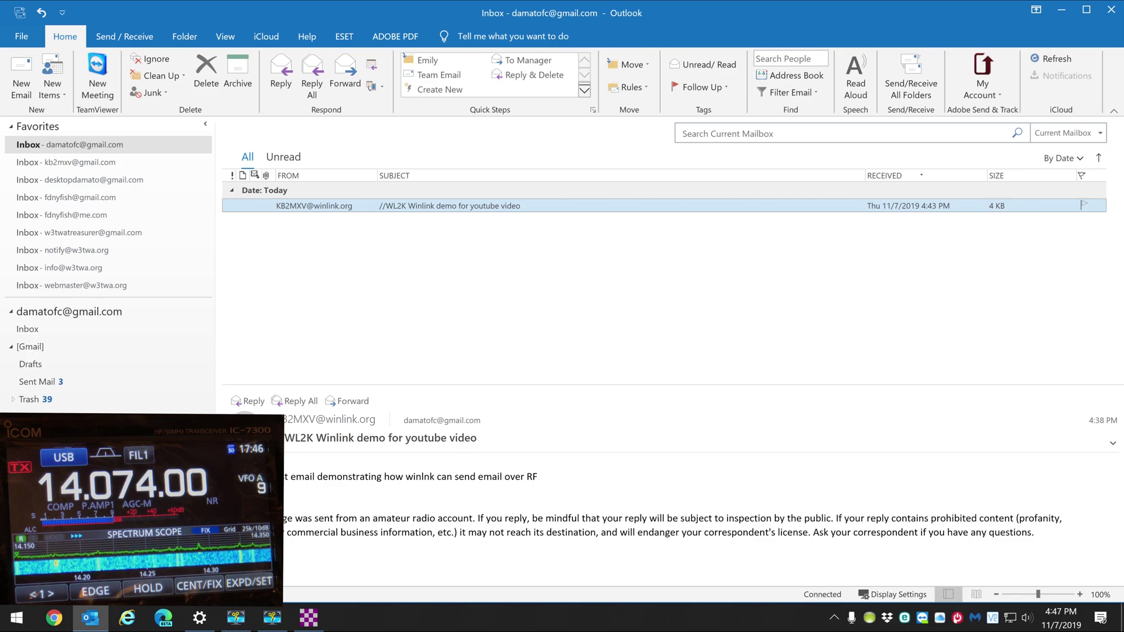
Run Send/Receive All Folders to push out the reply, then minimize Outlook
{"action": "left_click", "coordinate": [921, 67]}
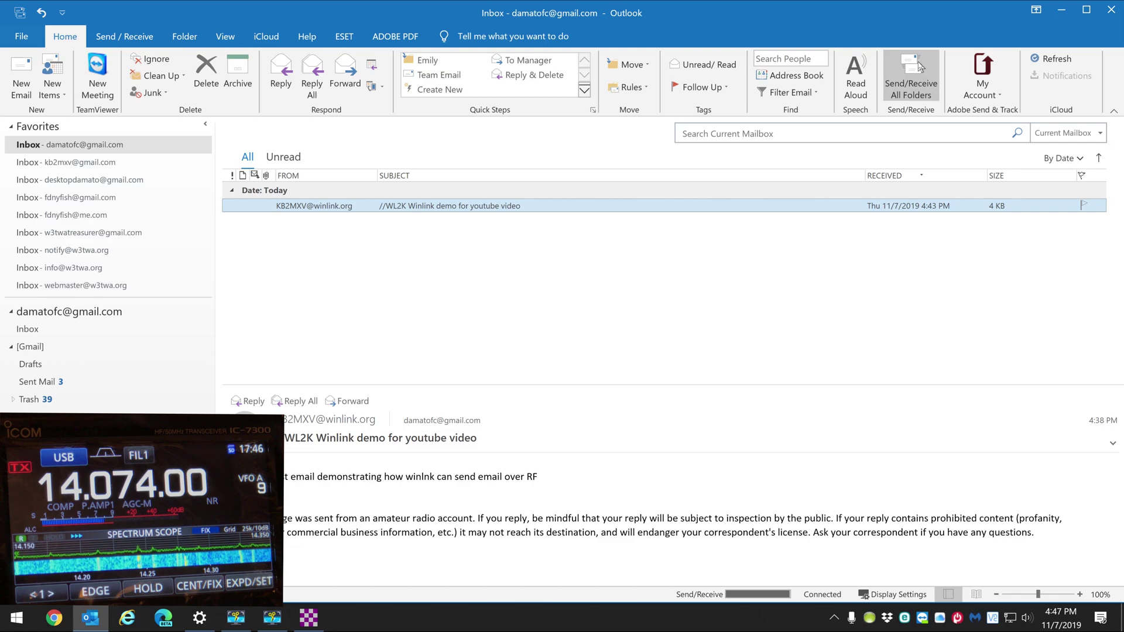
{"action": "left_click", "coordinate": [1062, 15]}
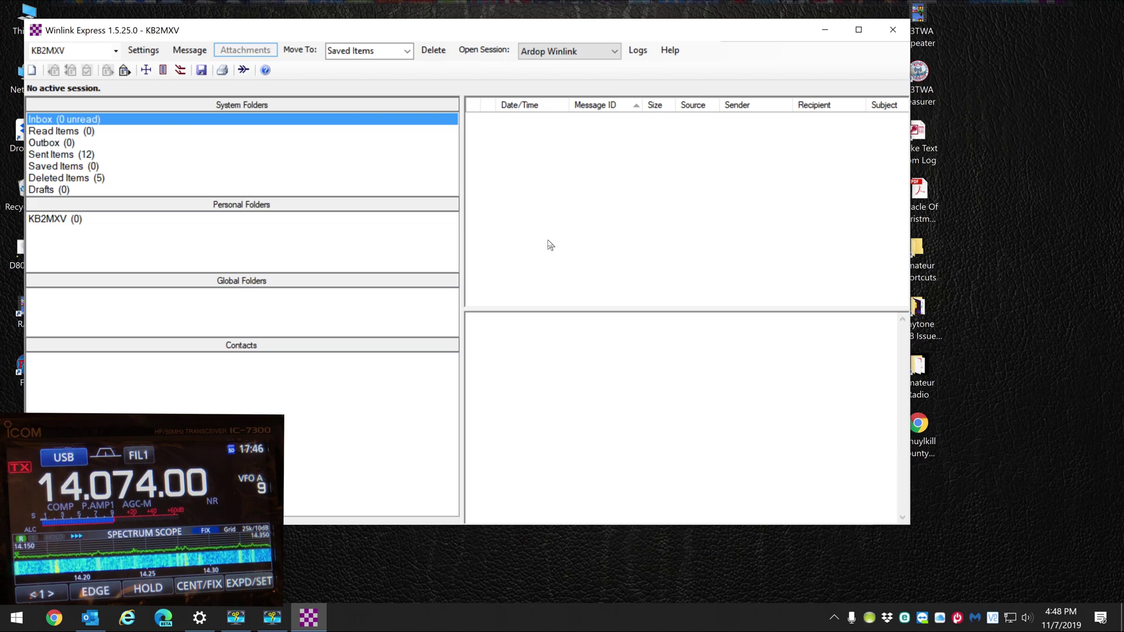
{"action": "left_click", "coordinate": [63, 145]}
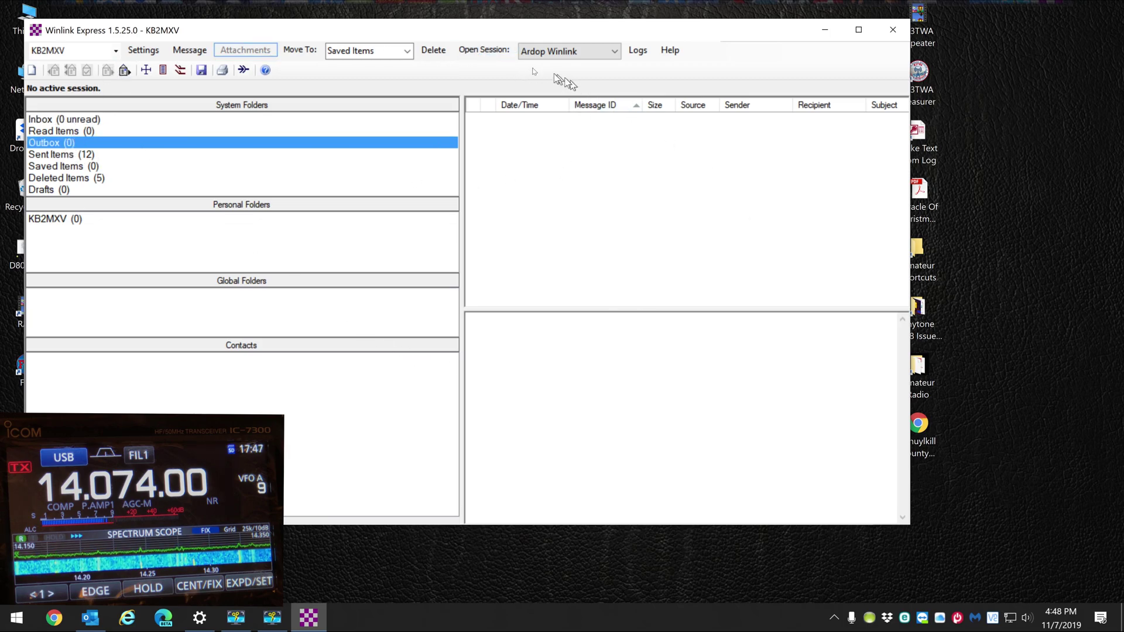
{"action": "left_click", "coordinate": [476, 52]}
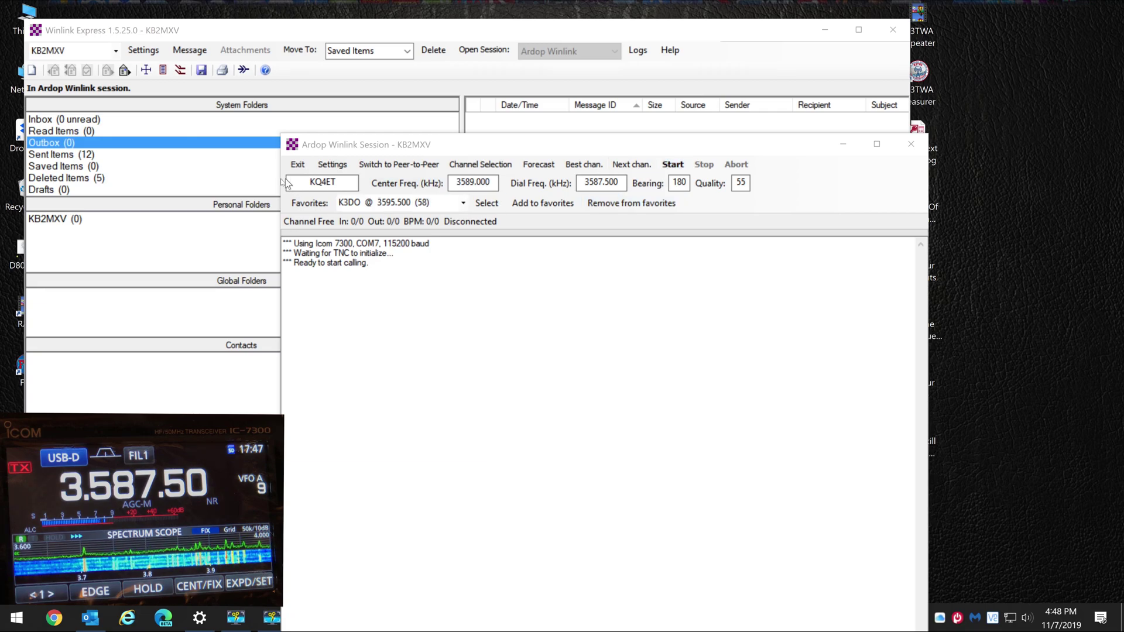
Call KQ4ET over Ardop, restarting once, until one 616-byte message arrives; highlight the received summary
{"action": "left_click", "coordinate": [674, 167]}
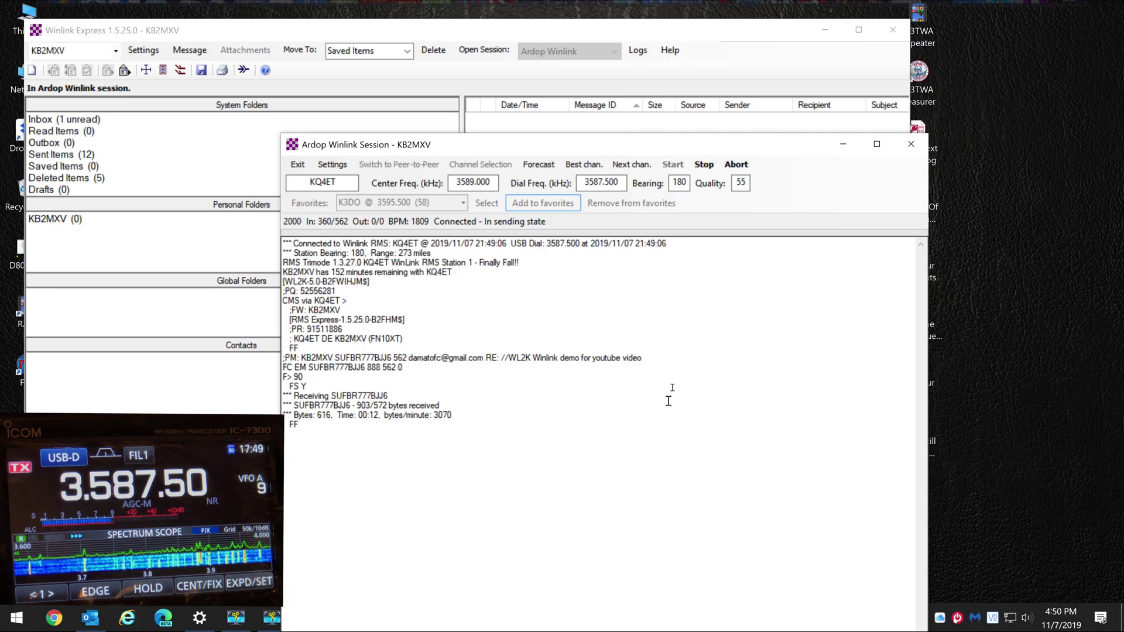
{"action": "left_click", "coordinate": [704, 167]}
{"action": "left_click", "coordinate": [672, 166]}
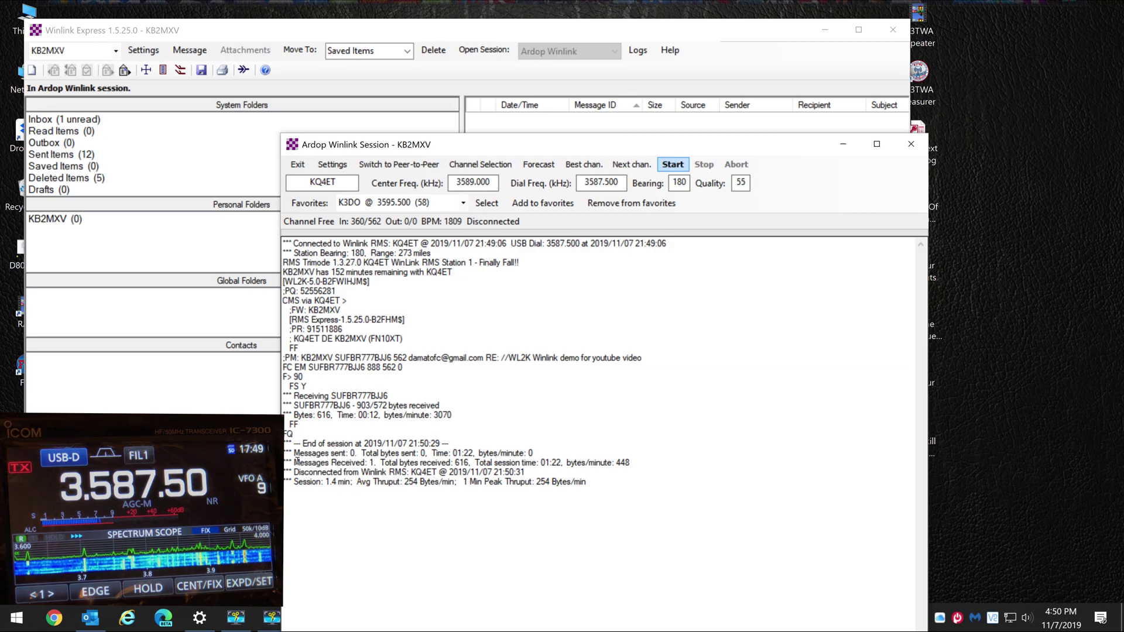
{"action": "left_click_drag", "start_coordinate": [295, 463], "coordinate": [640, 466]}
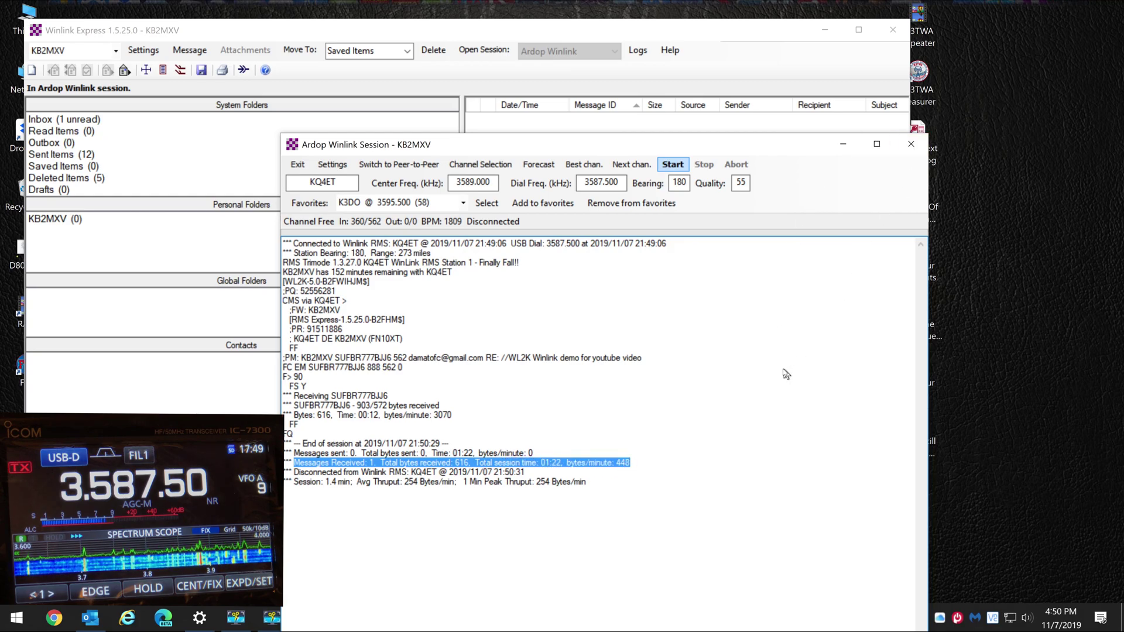
Close the Ardop Winlink Session window with Alt+F4
{"action": "key", "text": "alt+F4"}
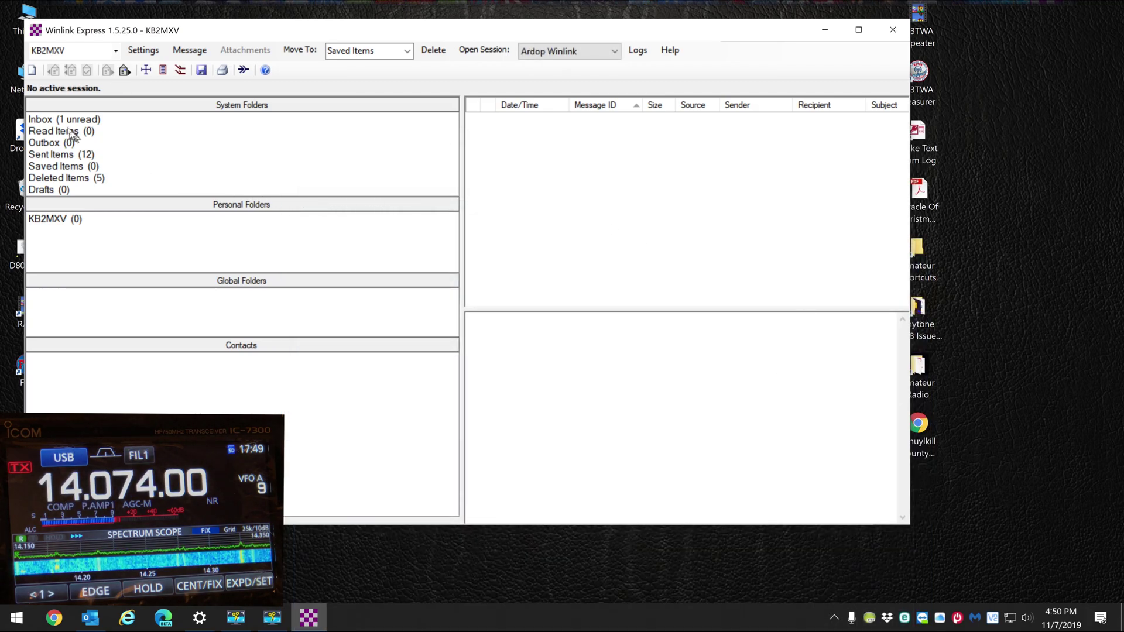
Read the Inbox reply 'RE: //WL2K Winlink demo for youtube video' in the preview pane
{"action": "left_click", "coordinate": [51, 121]}
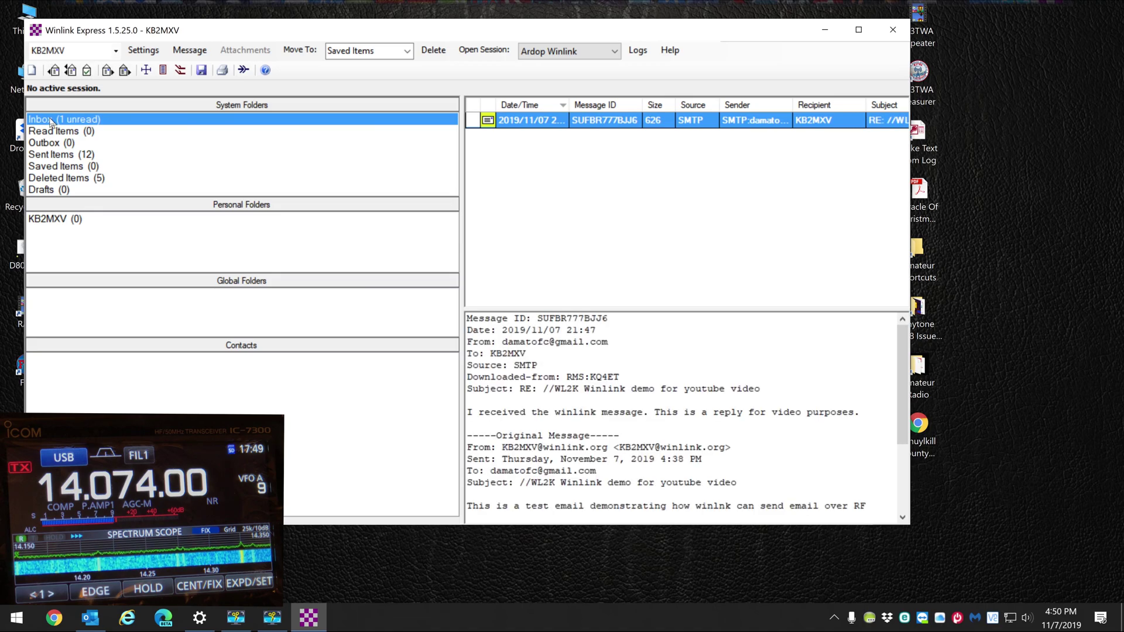
{"action": "left_click", "coordinate": [609, 123]}
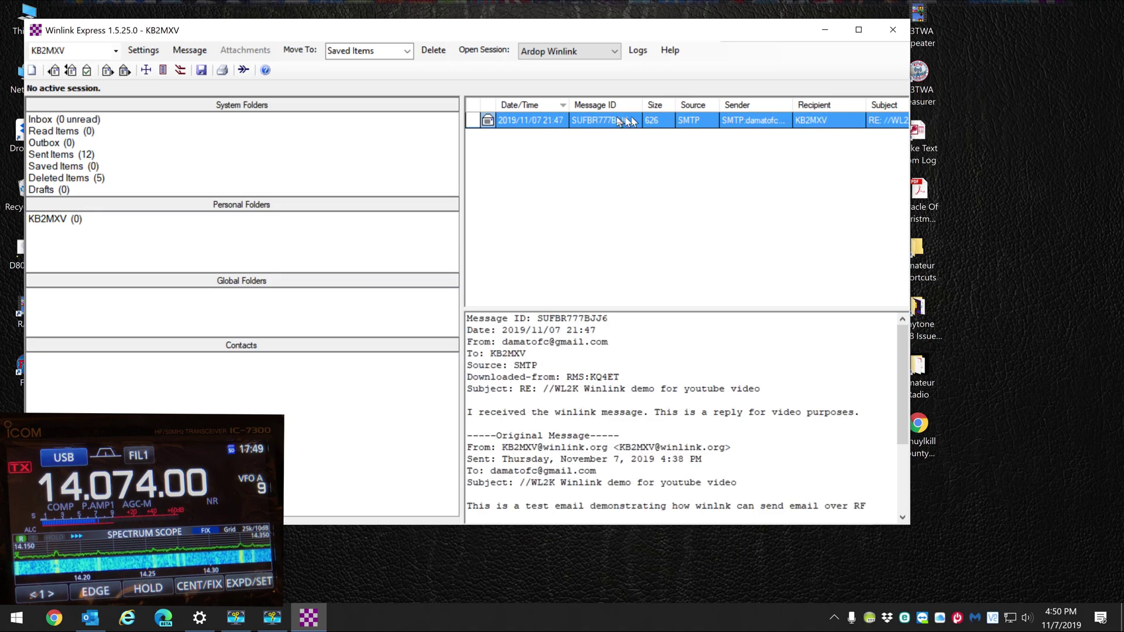